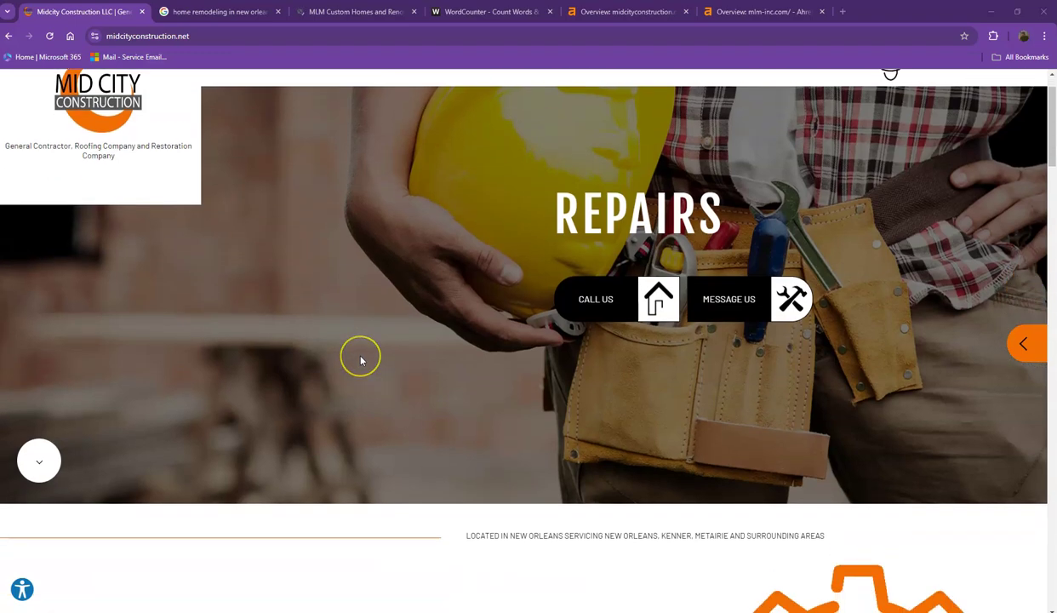
Skim the Midcity Construction home page and compare it with the MLM Custom Homes and Renovations home page.
scroll(360, 359, down, 6)
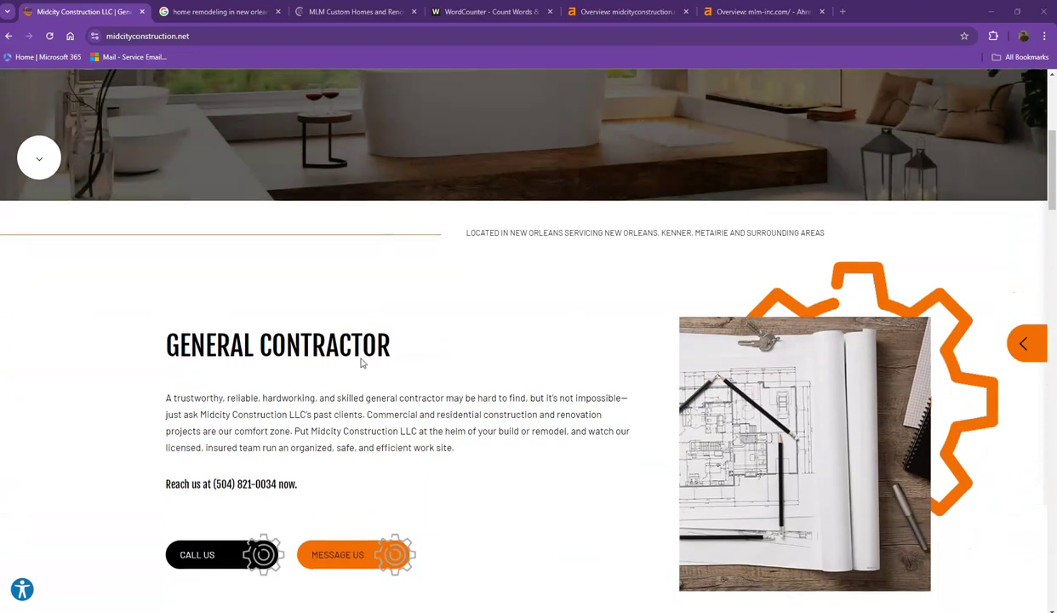
scroll(372, 363, down, 2)
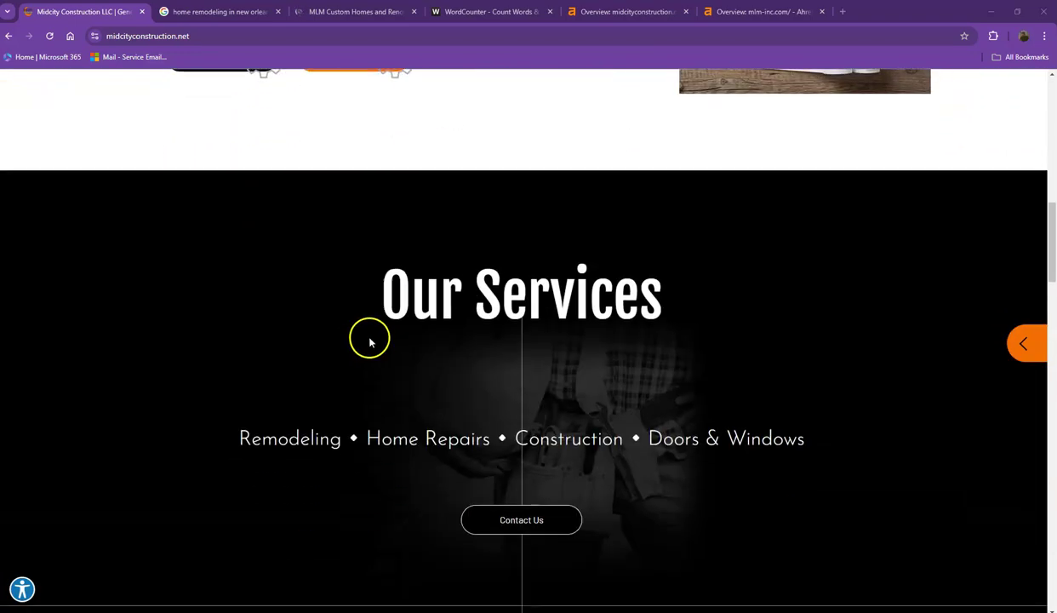
click(337, 12)
scroll(255, 302, up, 5)
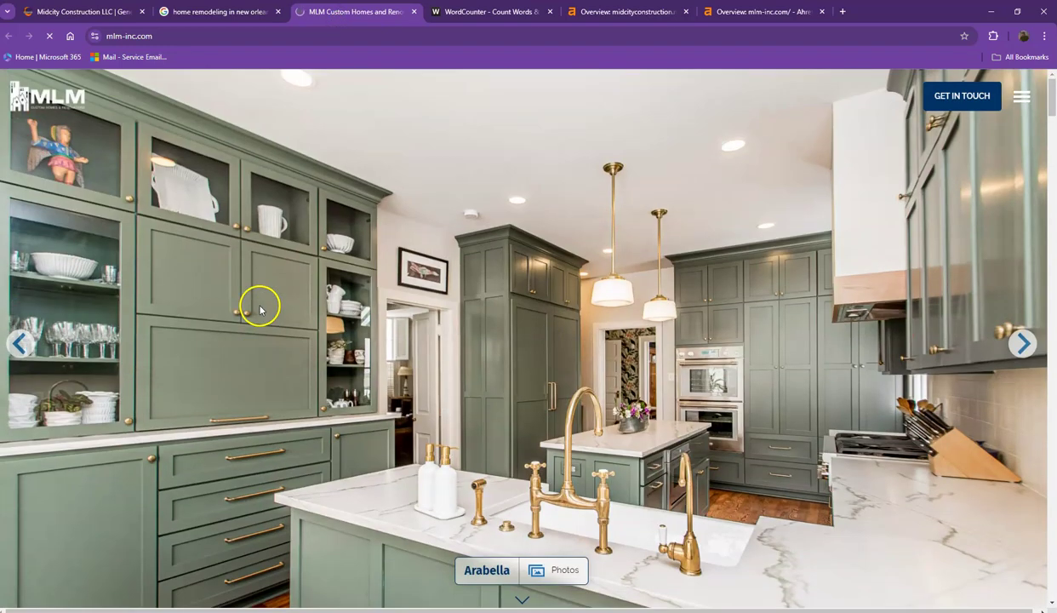
scroll(311, 341, down, 2)
scroll(327, 362, down, 1)
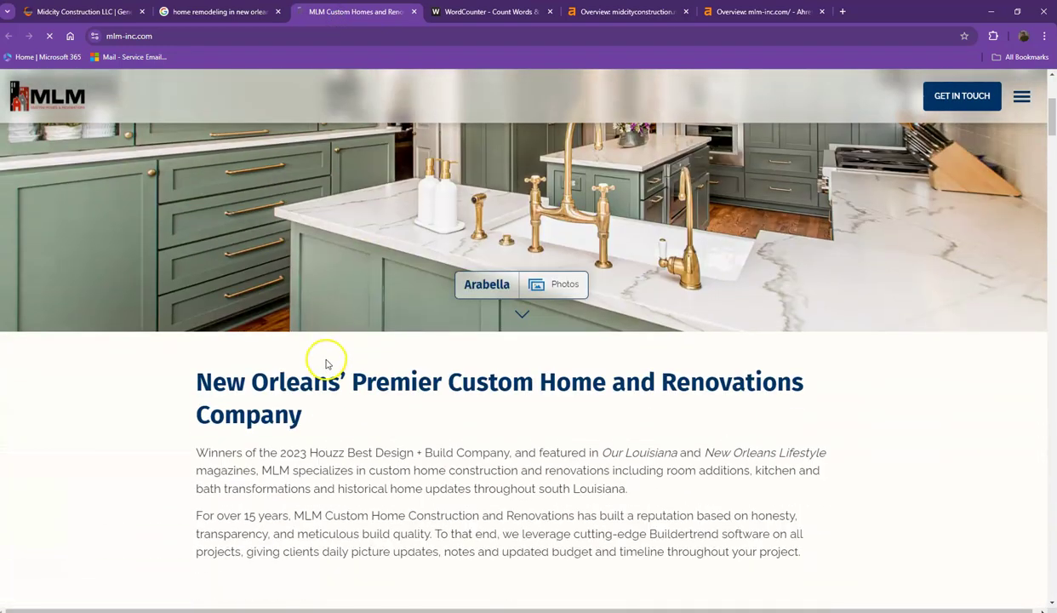
scroll(326, 364, down, 7)
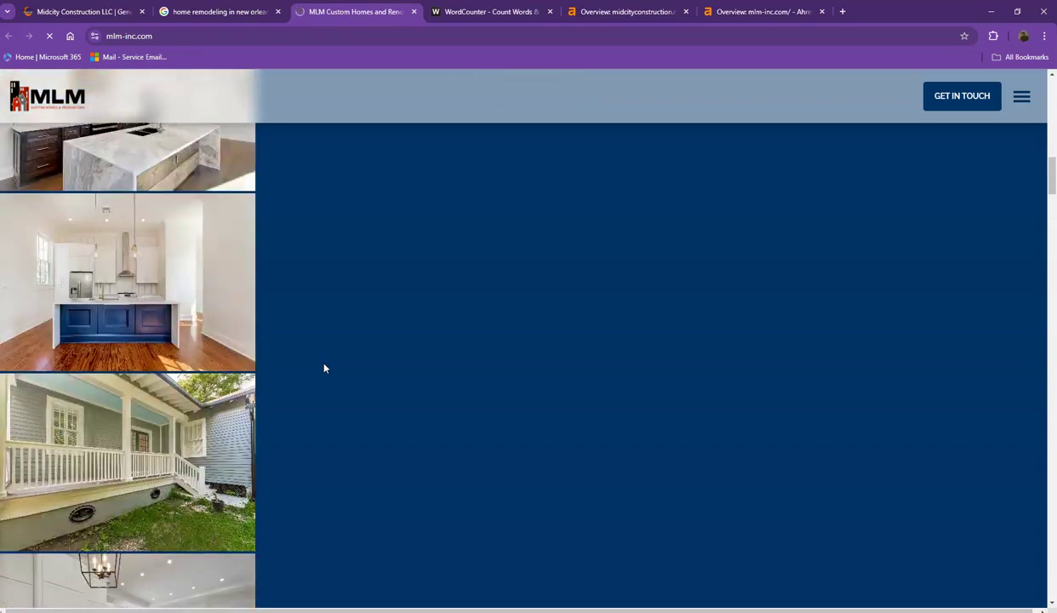
scroll(323, 367, down, 10)
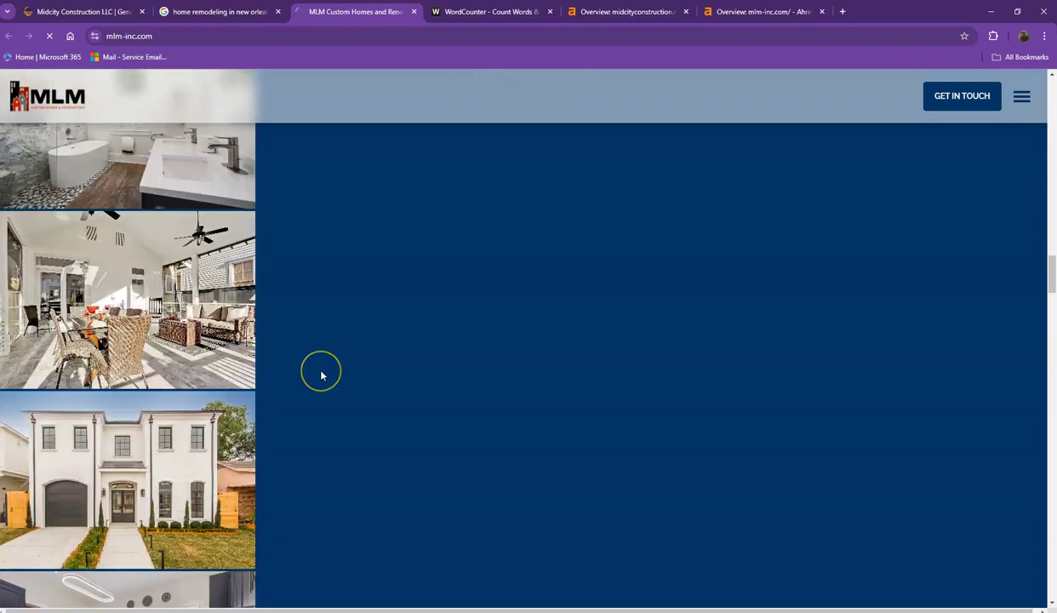
scroll(322, 375, down, 12)
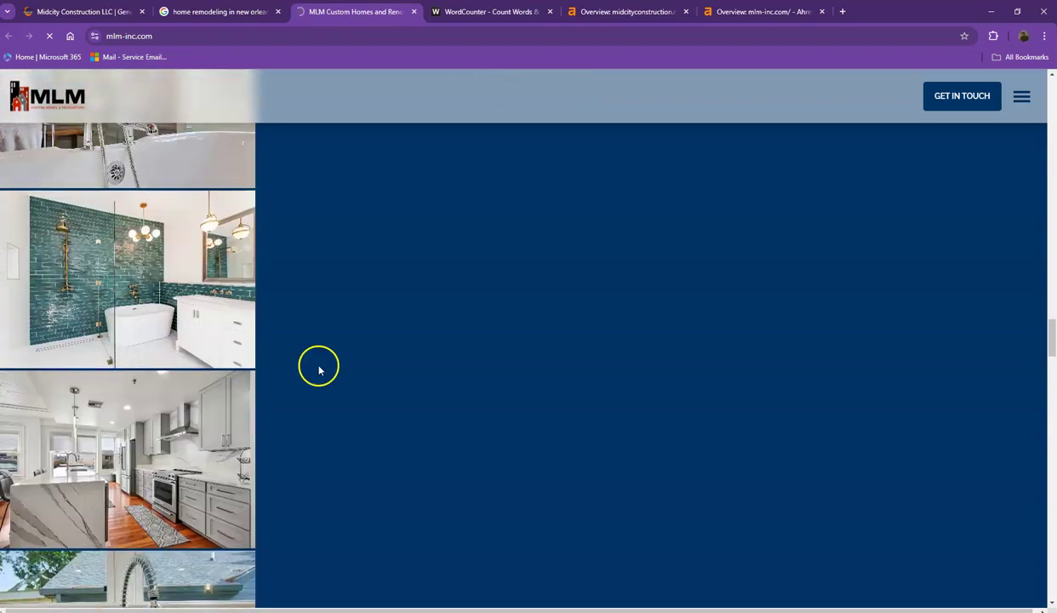
Review the whole Midcity Construction home page, from the banner and General Contractor intro through the services to the contact section.
click(83, 11)
scroll(337, 357, up, 5)
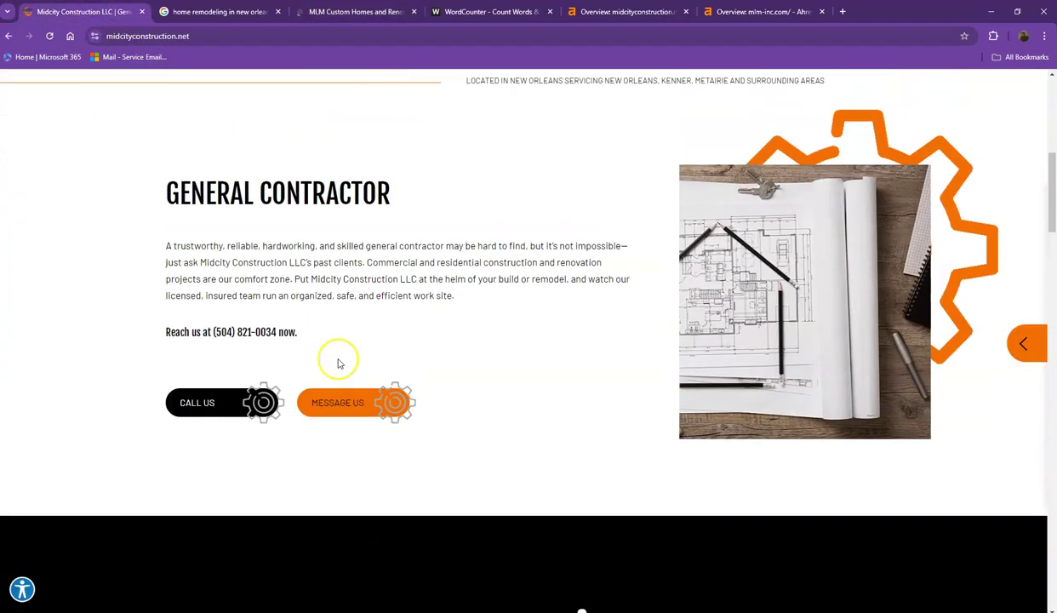
scroll(337, 361, up, 6)
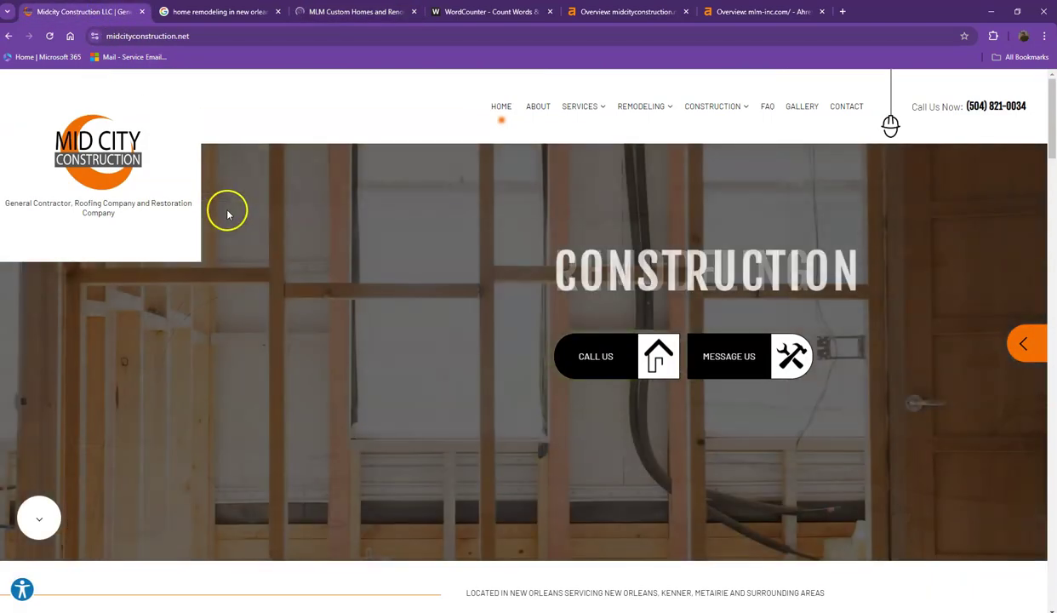
scroll(522, 289, down, 10)
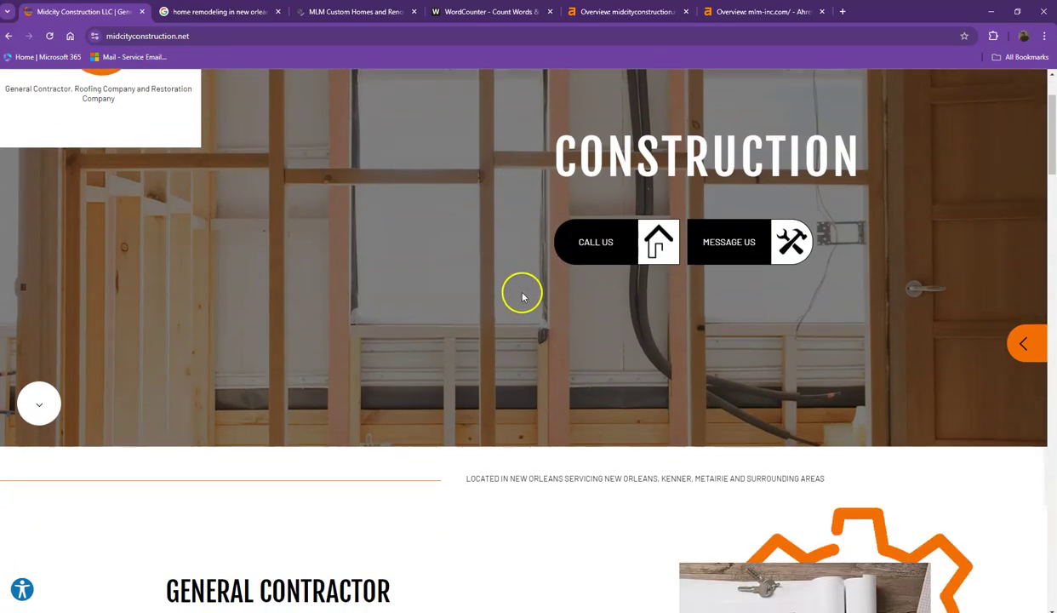
scroll(525, 297, down, 4)
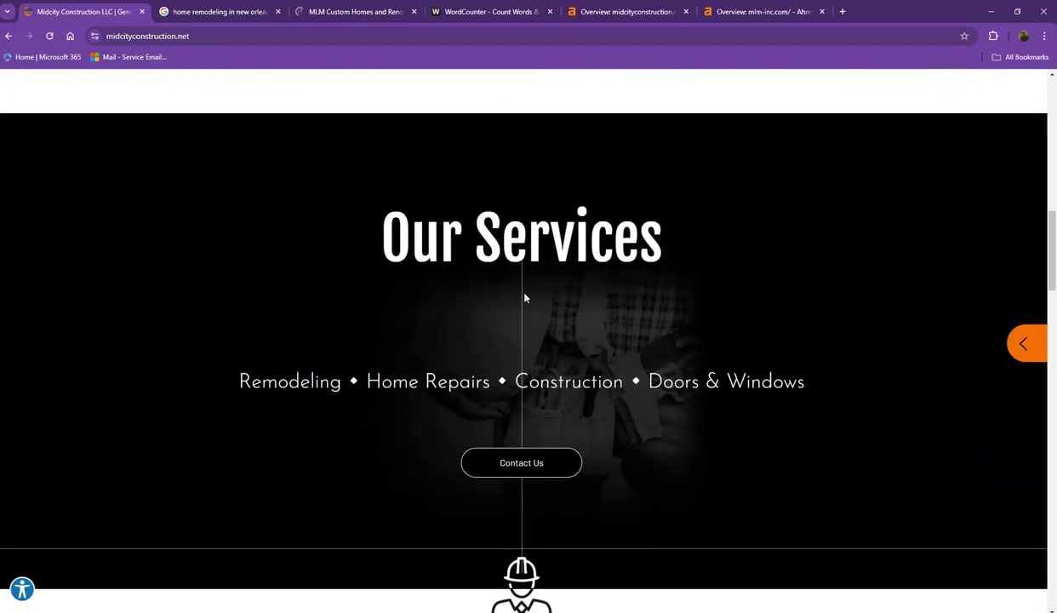
scroll(651, 311, down, 7)
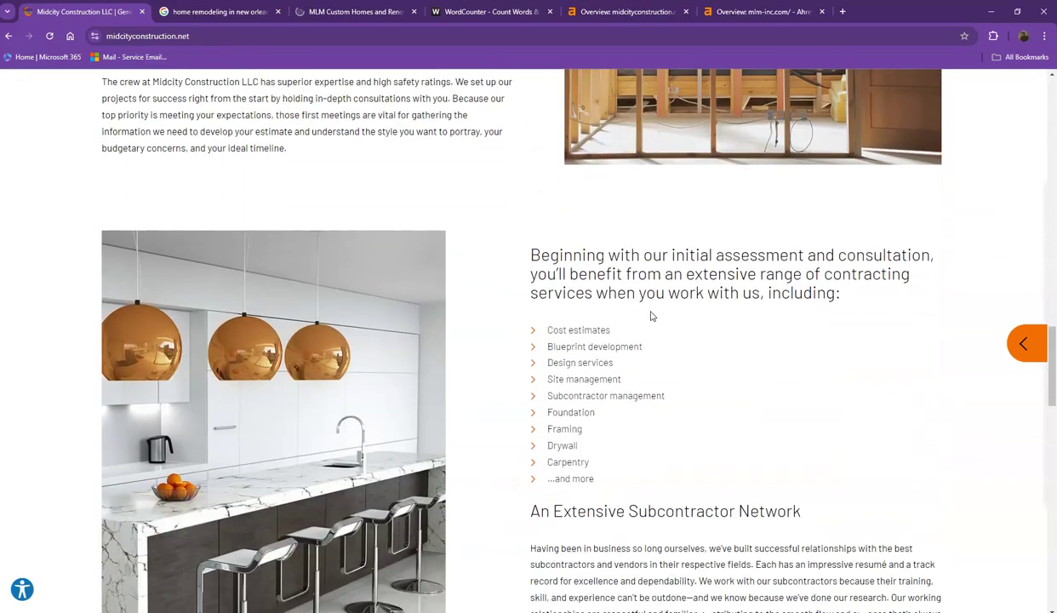
scroll(651, 316, down, 9)
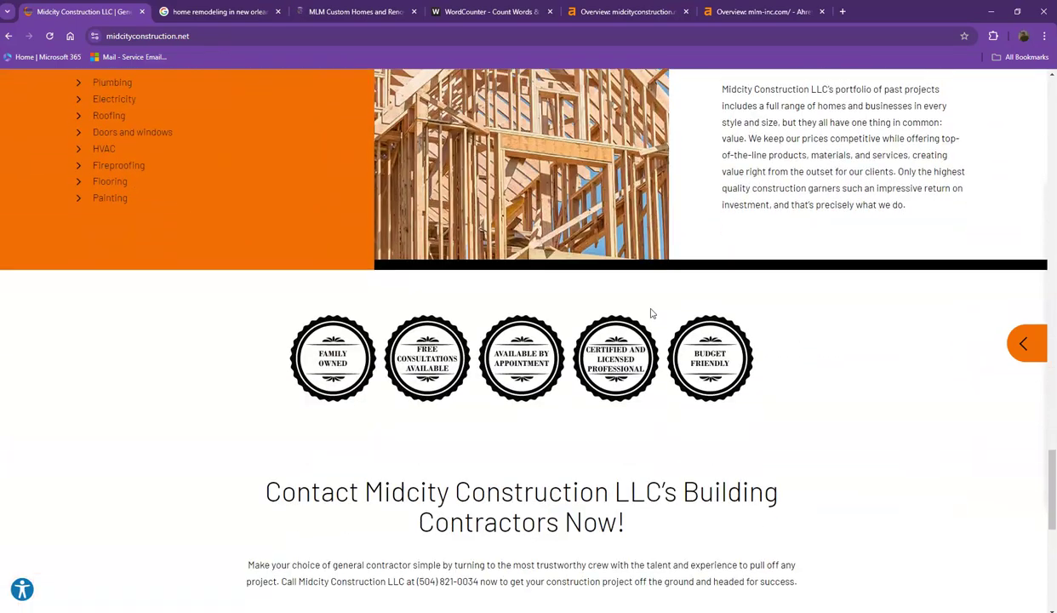
scroll(651, 313, down, 3)
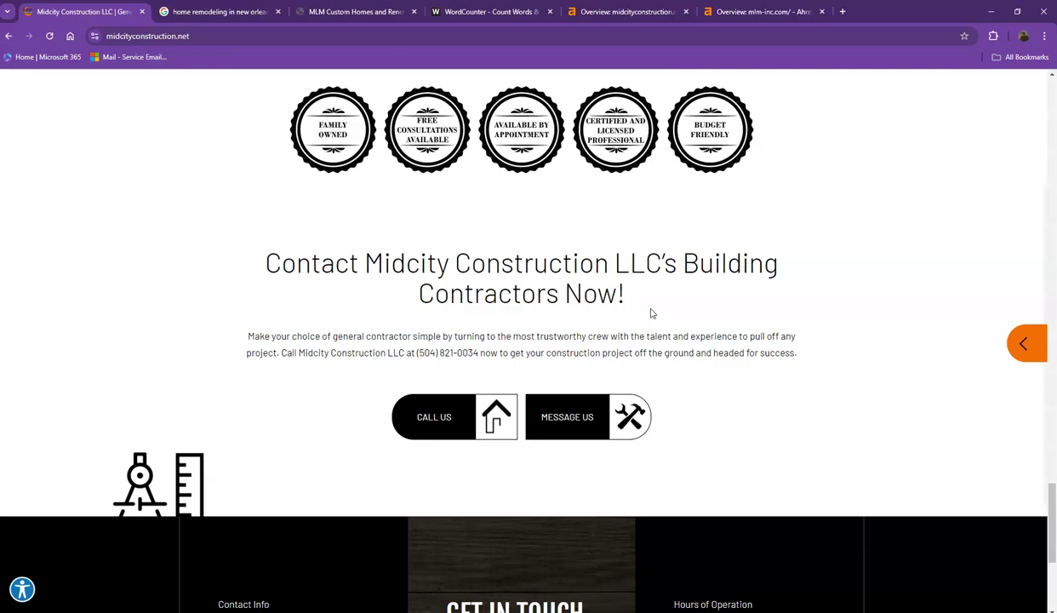
scroll(652, 313, down, 3)
scroll(653, 314, up, 2)
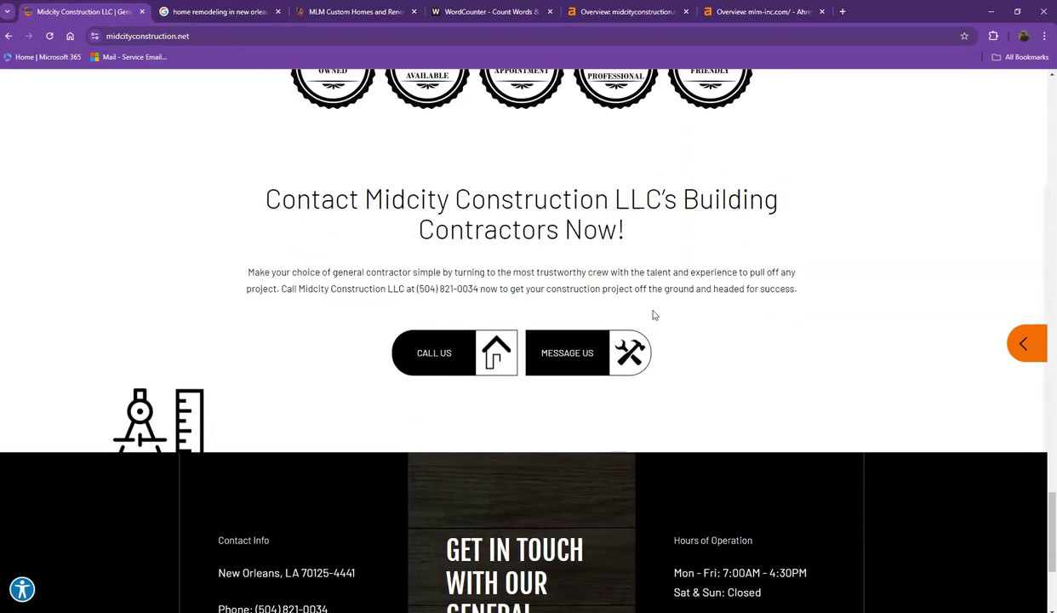
scroll(654, 315, up, 20)
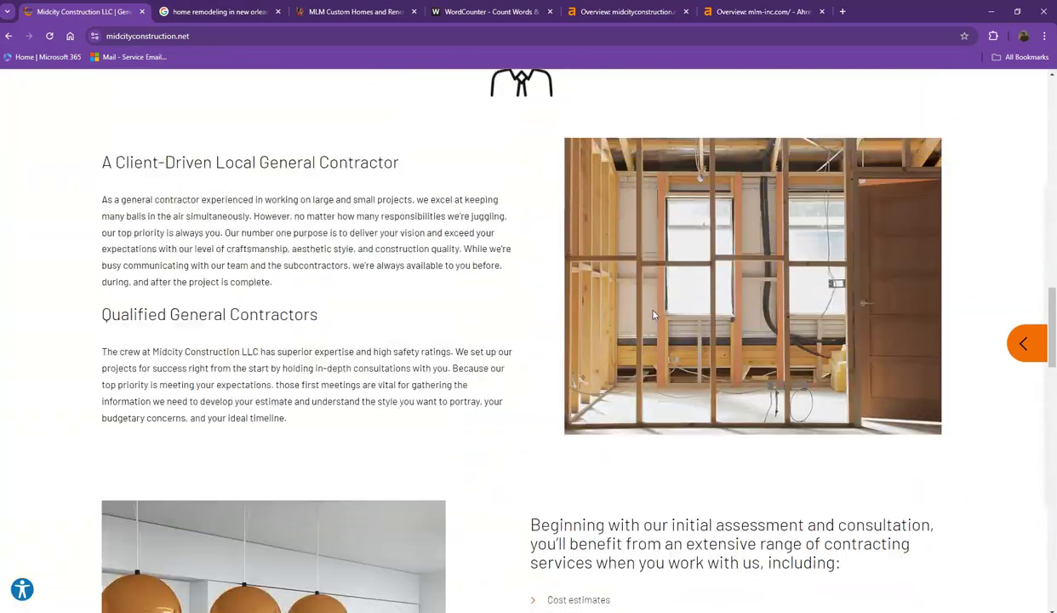
scroll(653, 315, up, 8)
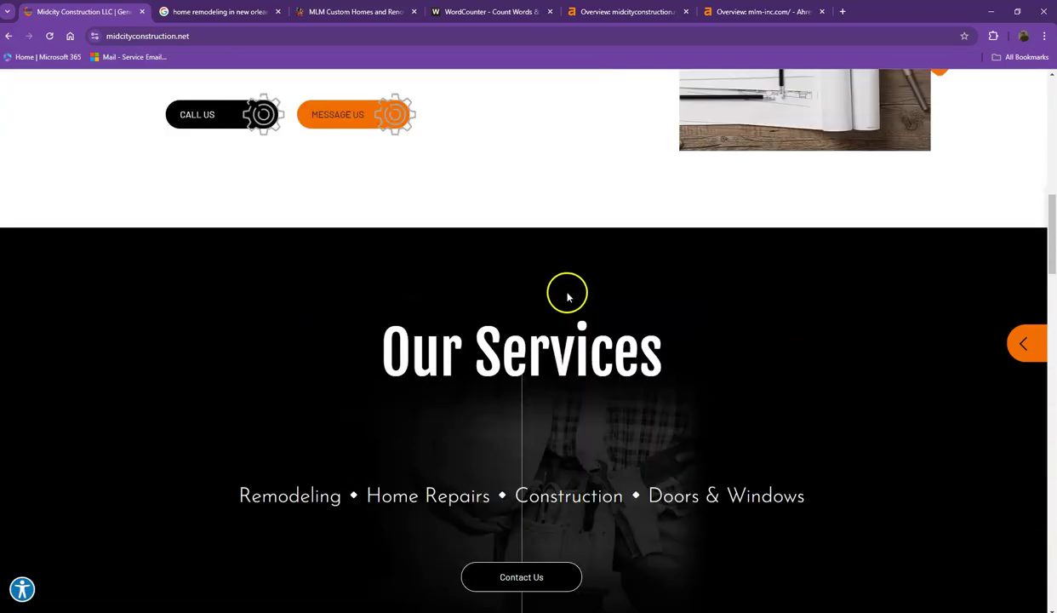
scroll(568, 296, up, 5)
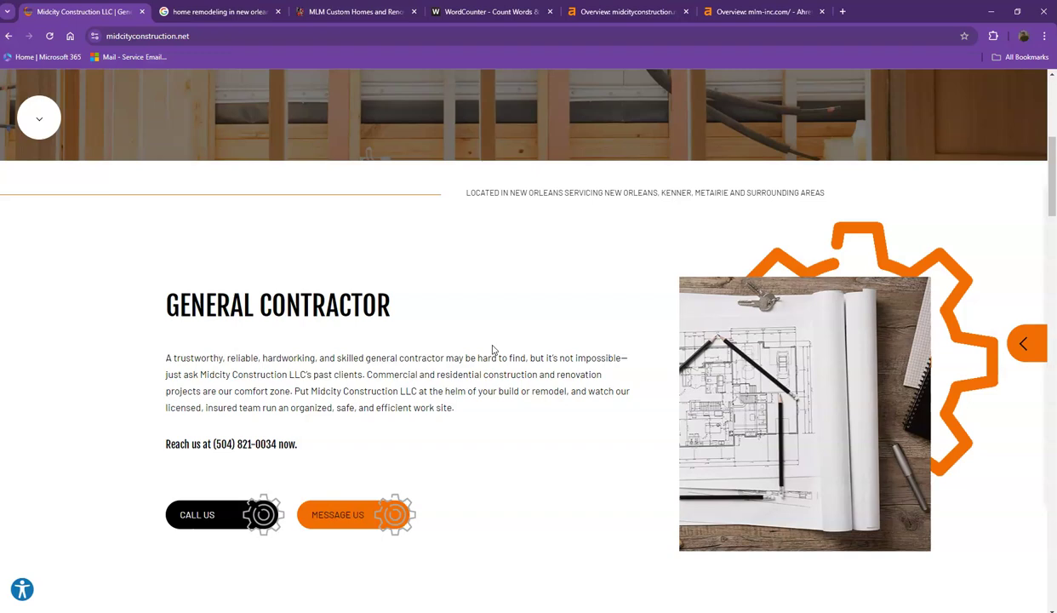
scroll(491, 349, up, 5)
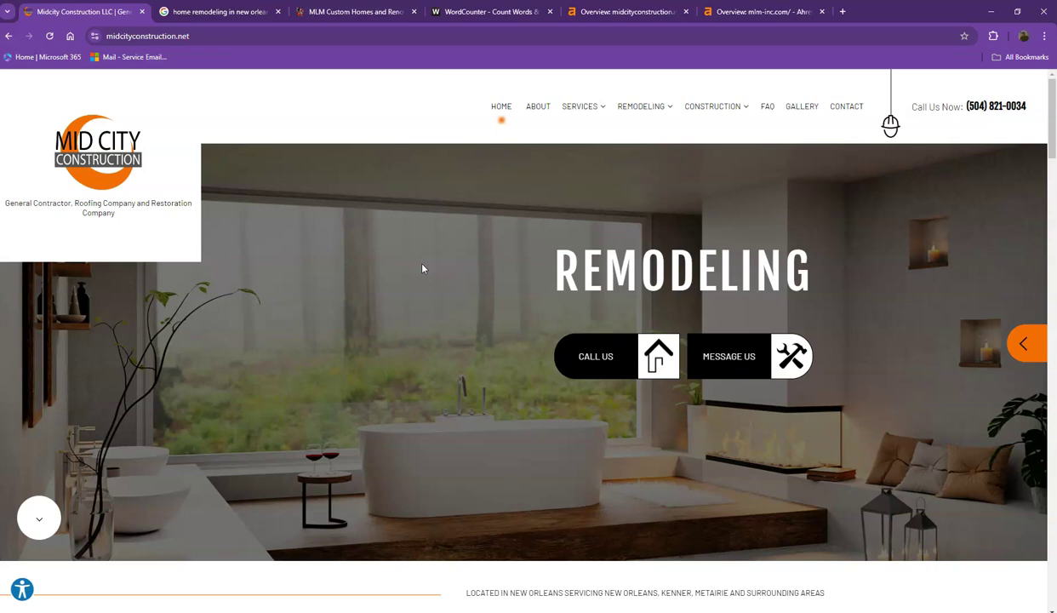
Copy all the text of the Midcity Construction home page and paste it into the WordCounter text box.
key(ctrl+a)
key(ctrl+c)
click(485, 11)
click(373, 219)
key(ctrl+v)
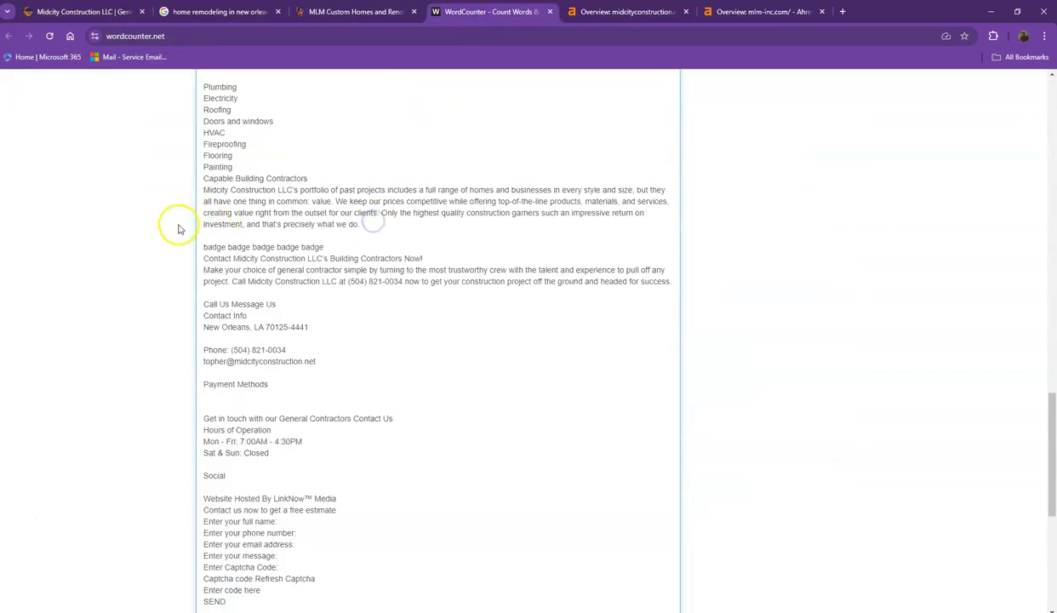
Check the word count and the keyword density list for the pasted home page text.
scroll(179, 227, up, 20)
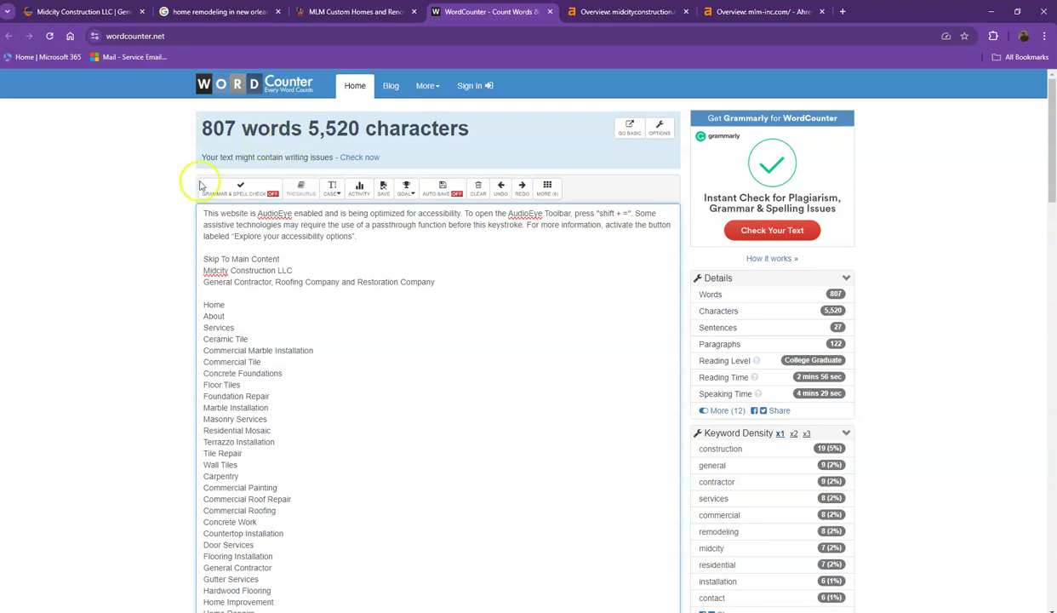
scroll(168, 195, down, 1)
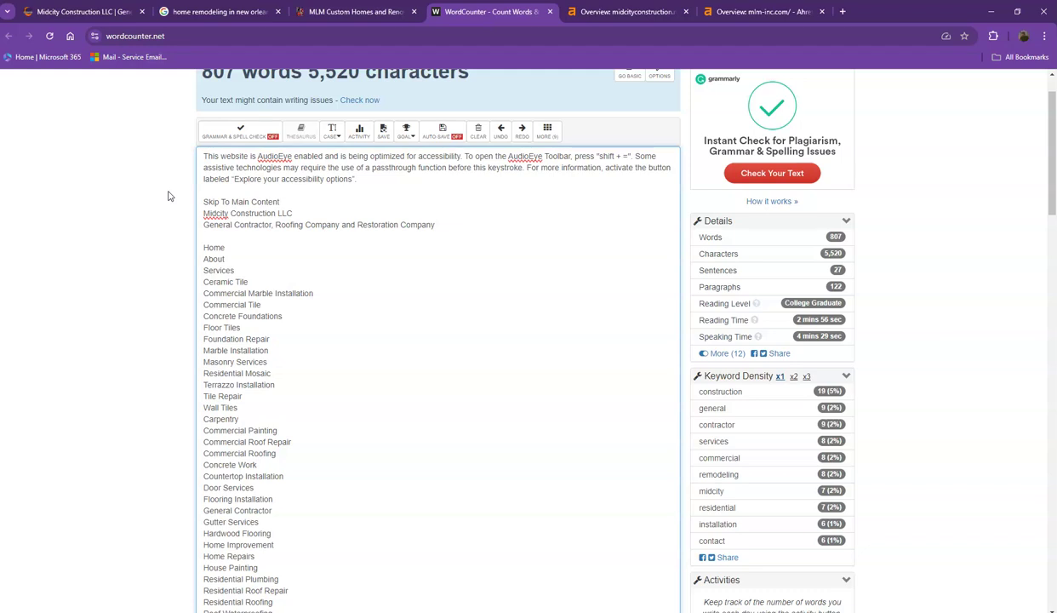
scroll(168, 211, down, 2)
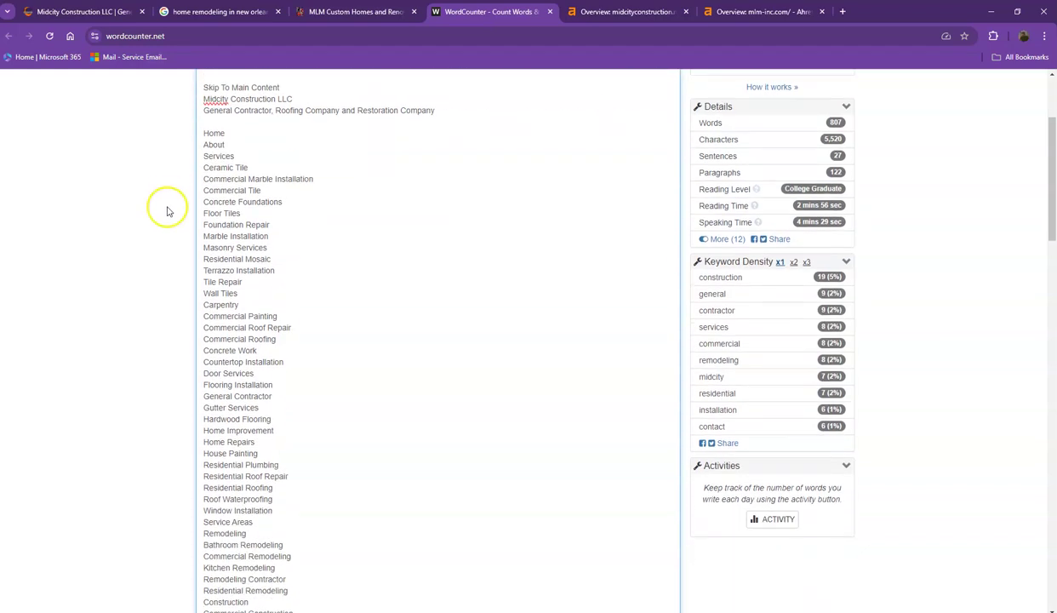
mouse_move(777, 292)
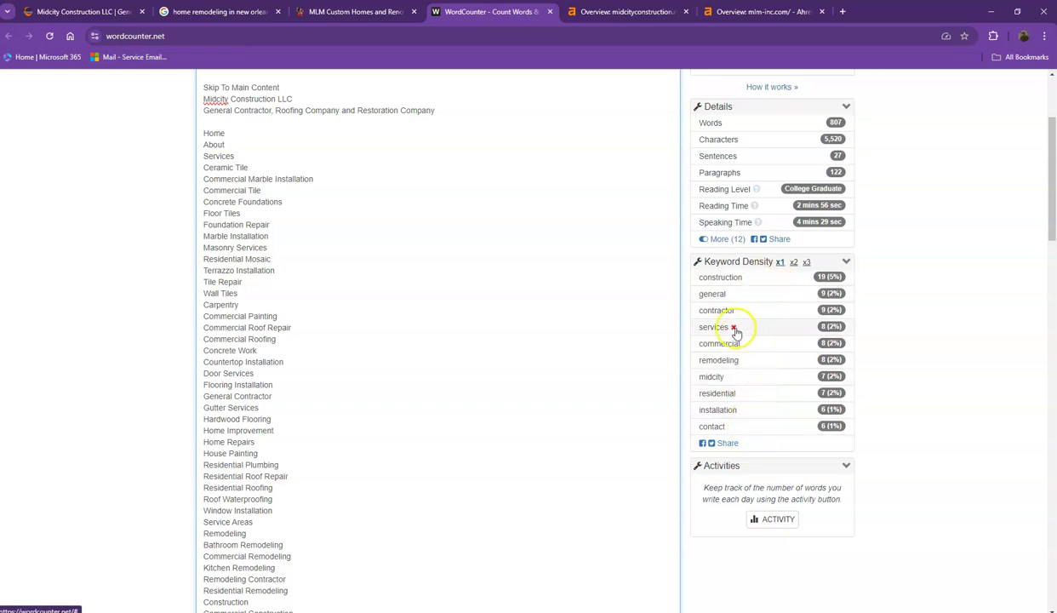
Return to the Midcity Construction home page and examine the banner titles and the General Contractor heading for keyword use.
click(83, 12)
click(290, 129)
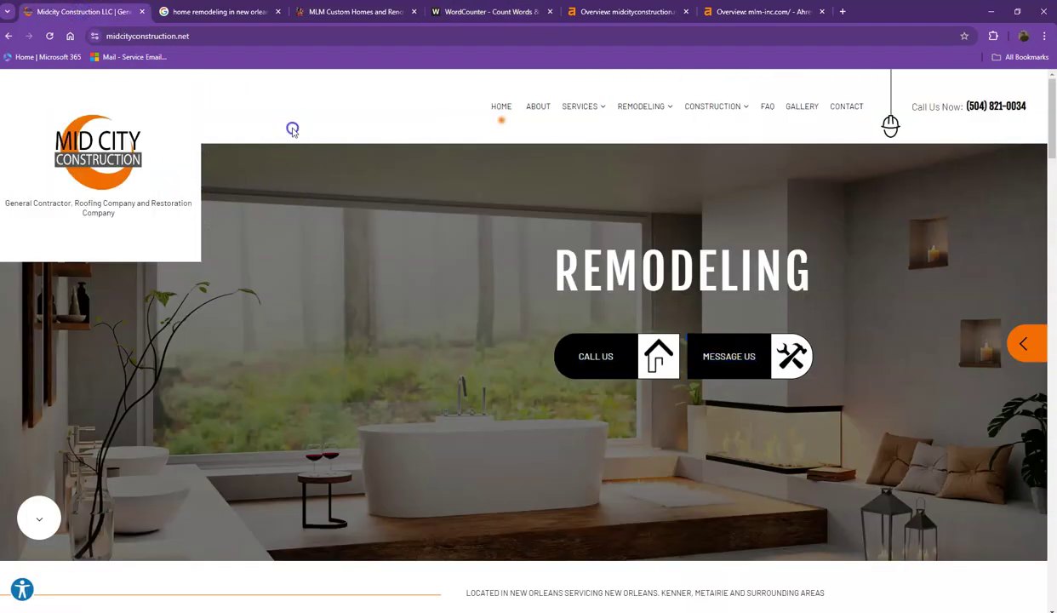
scroll(327, 219, down, 3)
scroll(483, 208, up, 1)
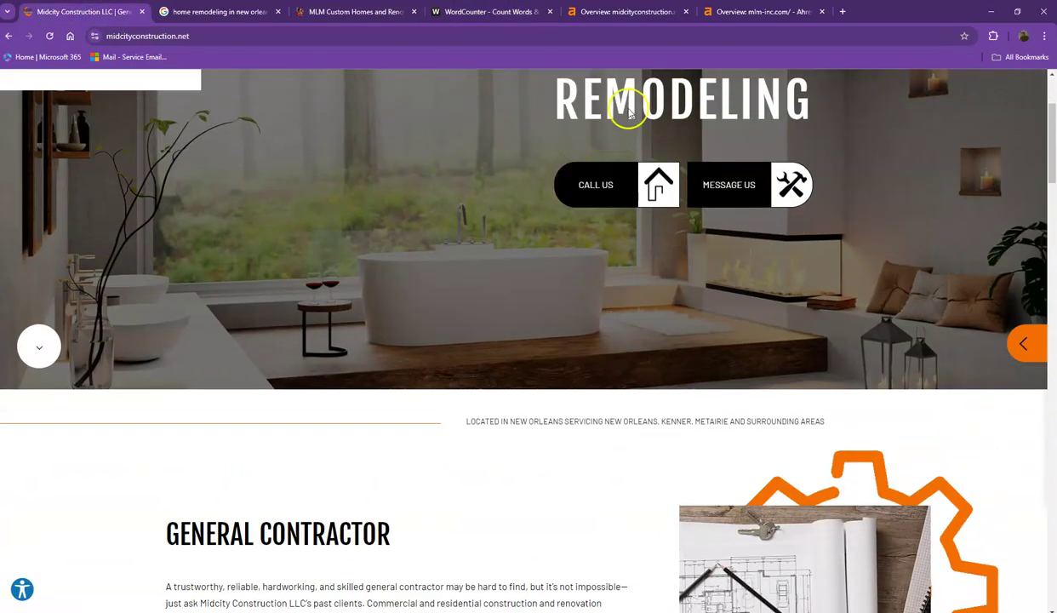
scroll(354, 415, down, 3)
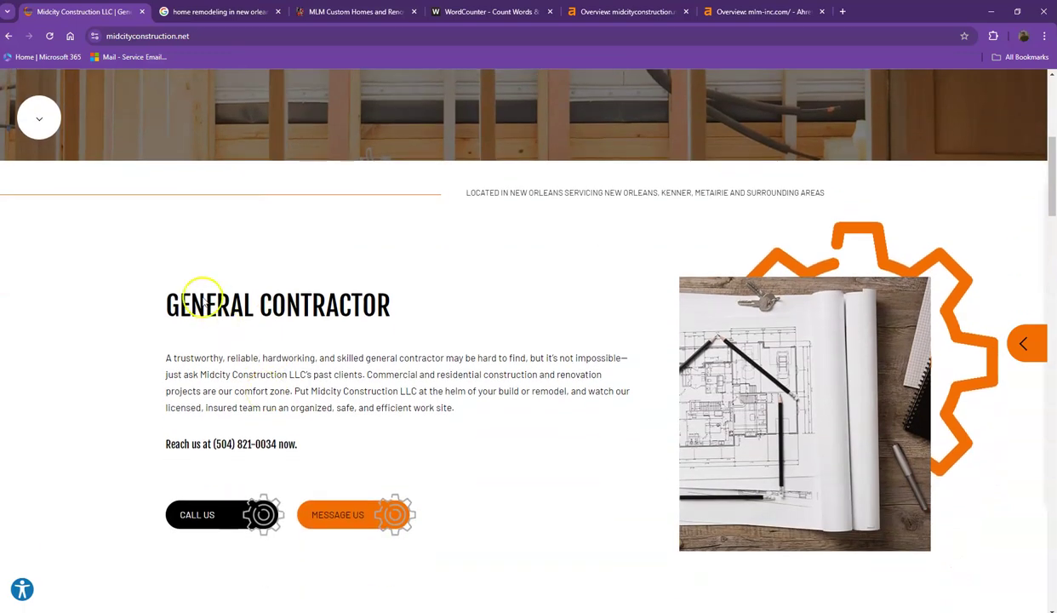
drag(174, 300, 353, 307)
click(431, 304)
scroll(434, 304, down, 3)
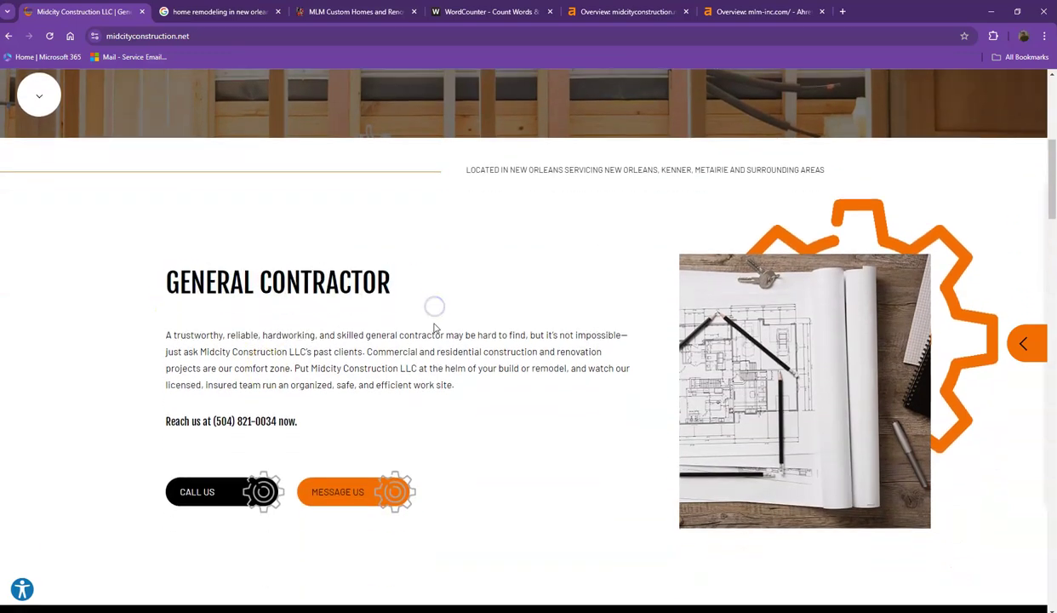
scroll(434, 332, down, 2)
scroll(391, 311, up, 8)
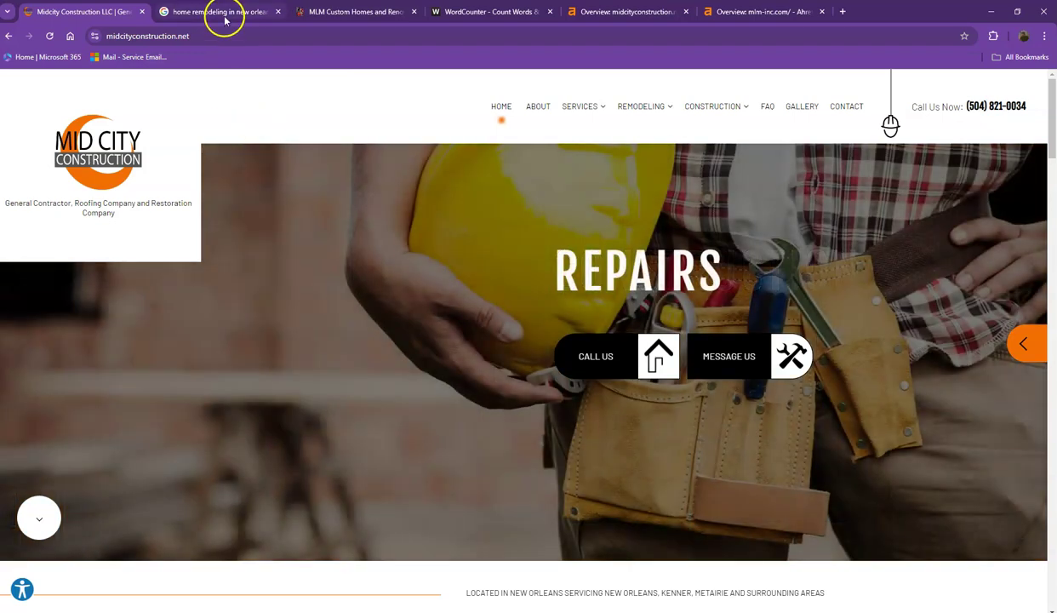
Examine the Google results for "home remodeling in new orleans", covering the local businesses and the organic listings including MLM Inc.
click(223, 12)
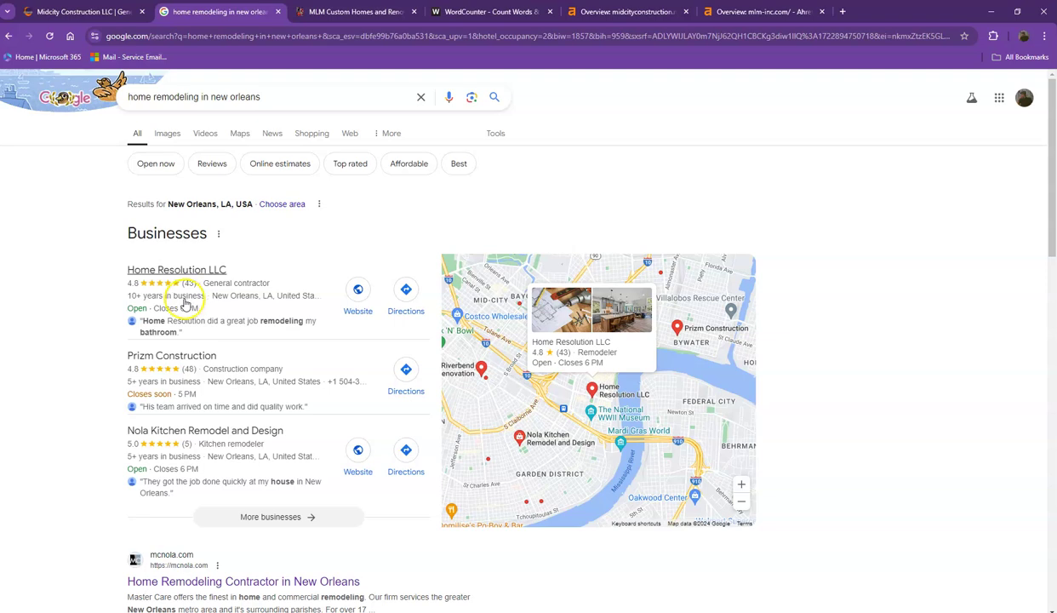
scroll(94, 390, down, 2)
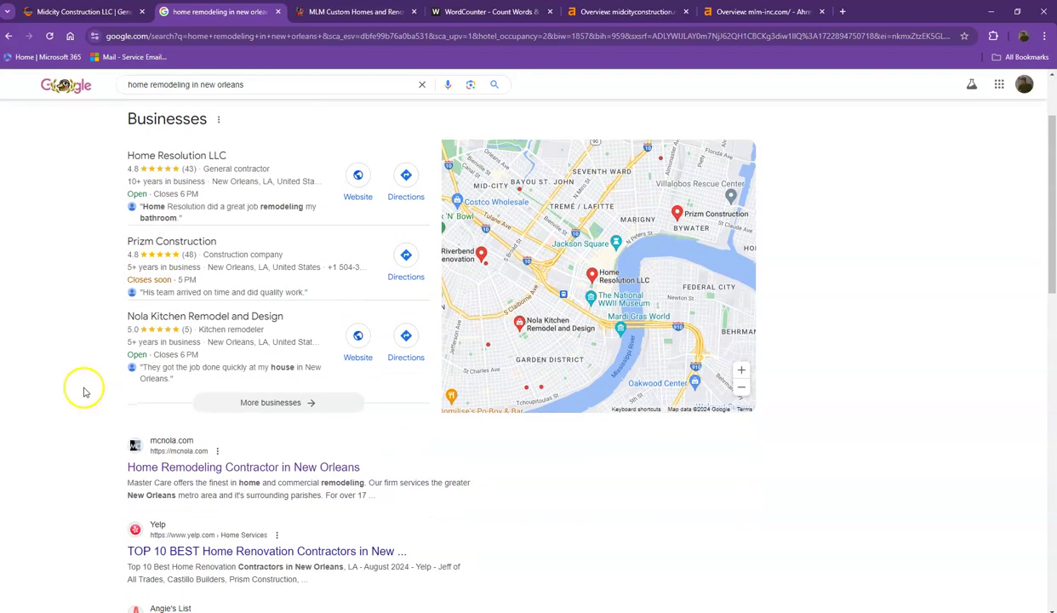
scroll(85, 393, down, 2)
scroll(91, 400, down, 1)
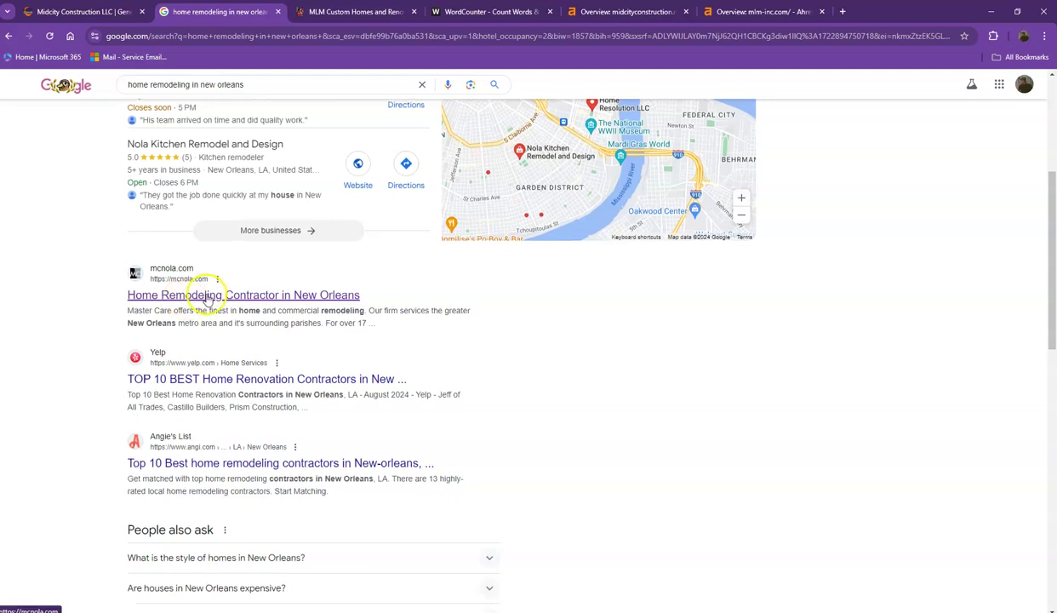
scroll(207, 297, down, 8)
scroll(221, 374, down, 3)
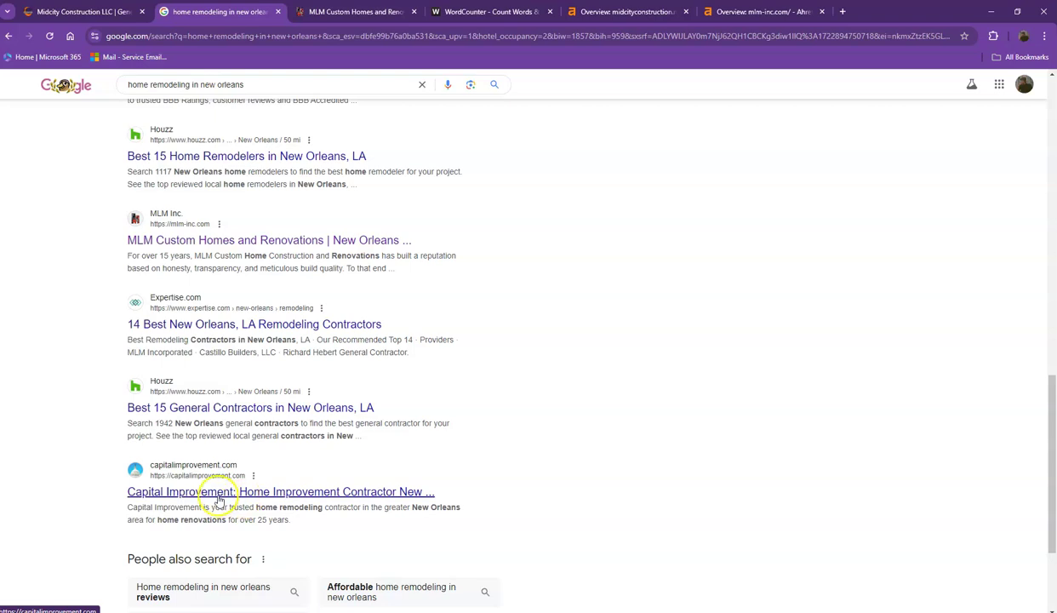
scroll(221, 493, down, 2)
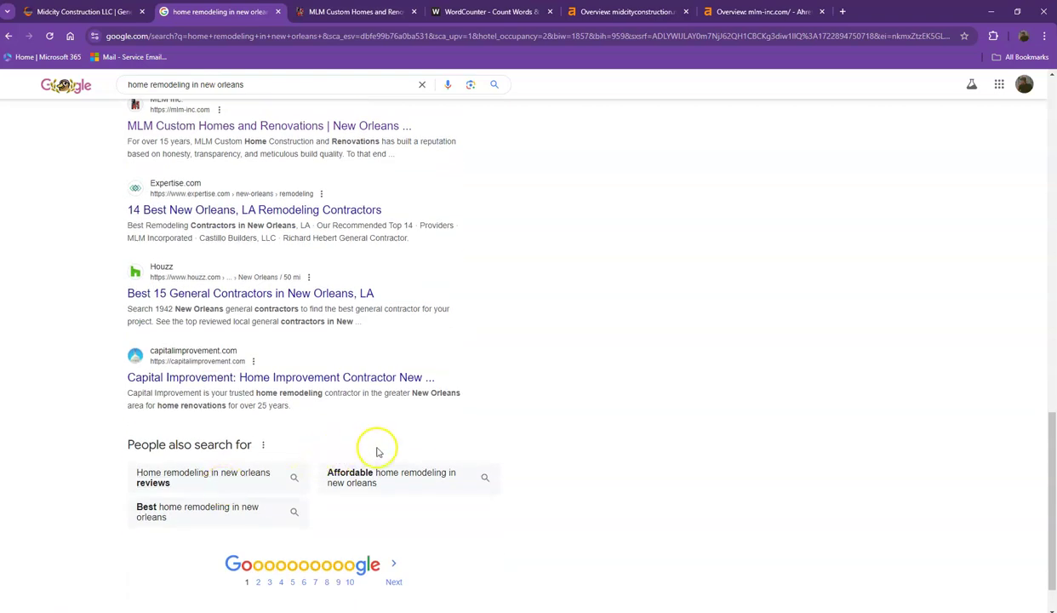
scroll(398, 438, up, 3)
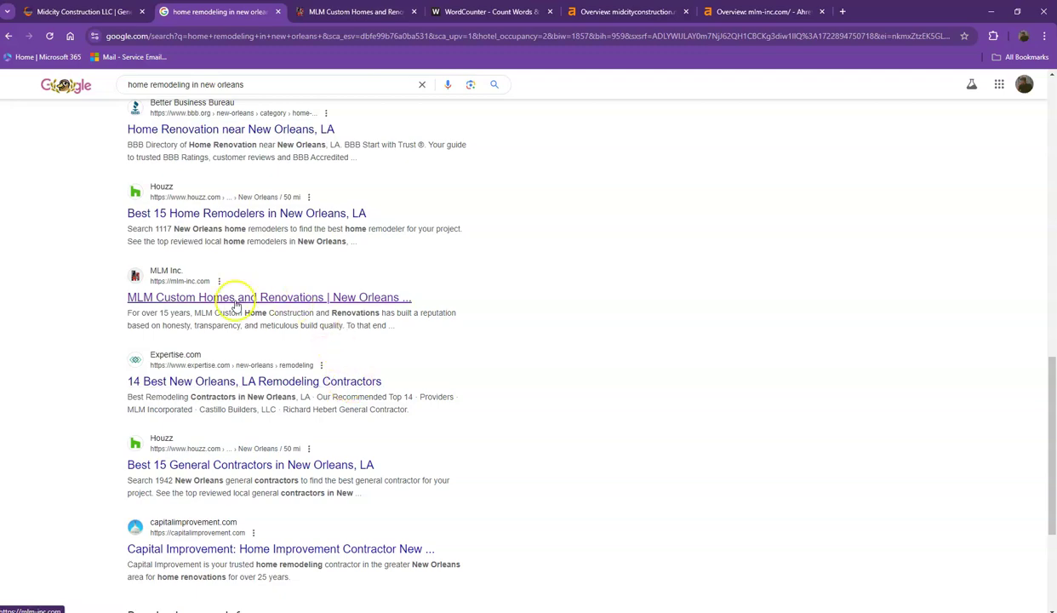
Examine the MLM home page in full, covering its banner, introductory text, project gallery, team section, awards and service areas.
click(340, 11)
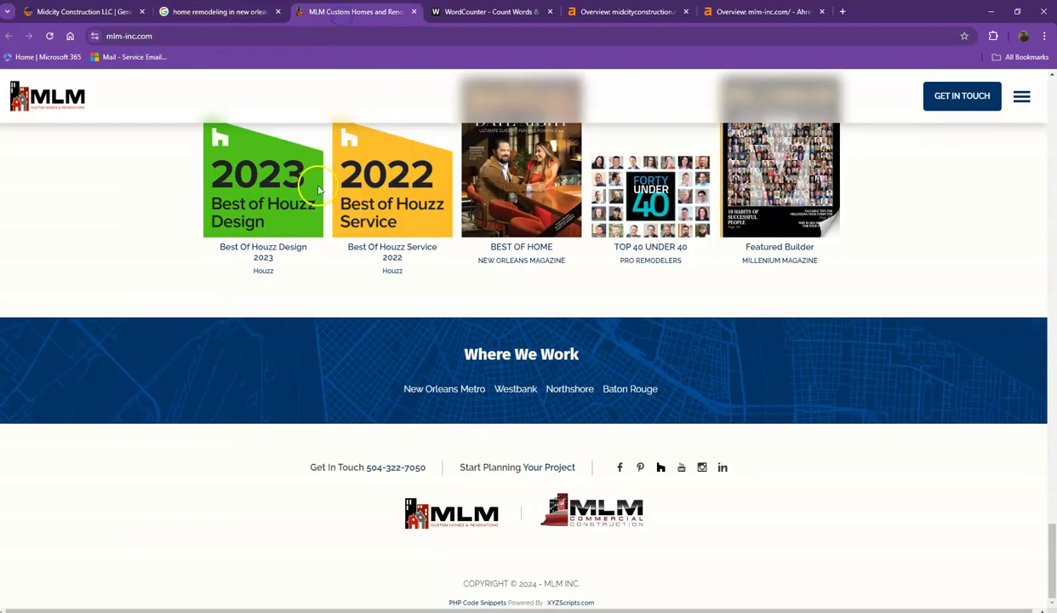
scroll(277, 306, up, 3)
scroll(277, 303, up, 20)
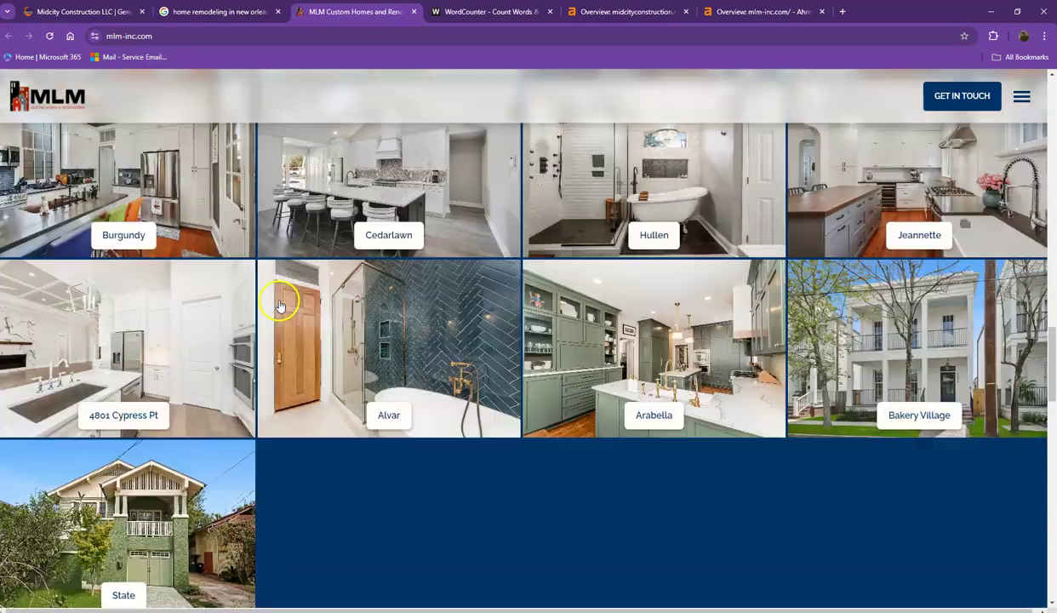
scroll(289, 296, up, 15)
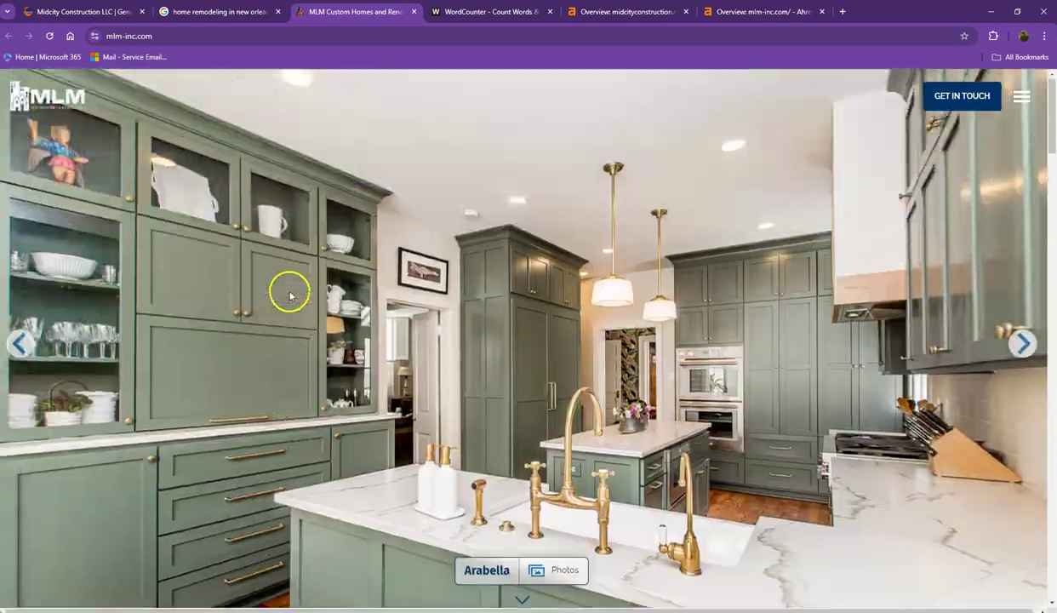
scroll(260, 228, down, 10)
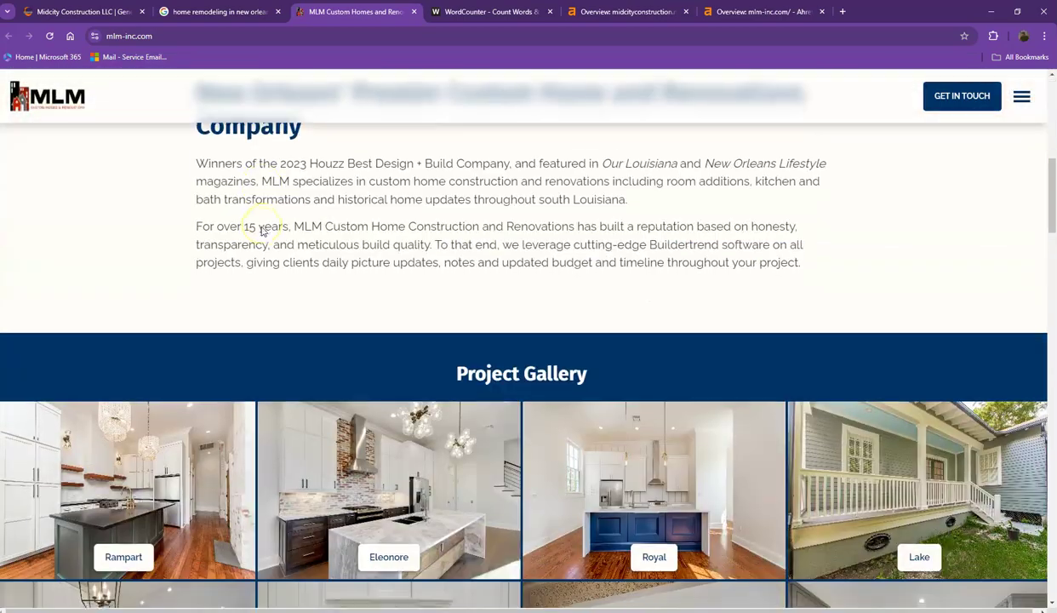
scroll(262, 232, down, 10)
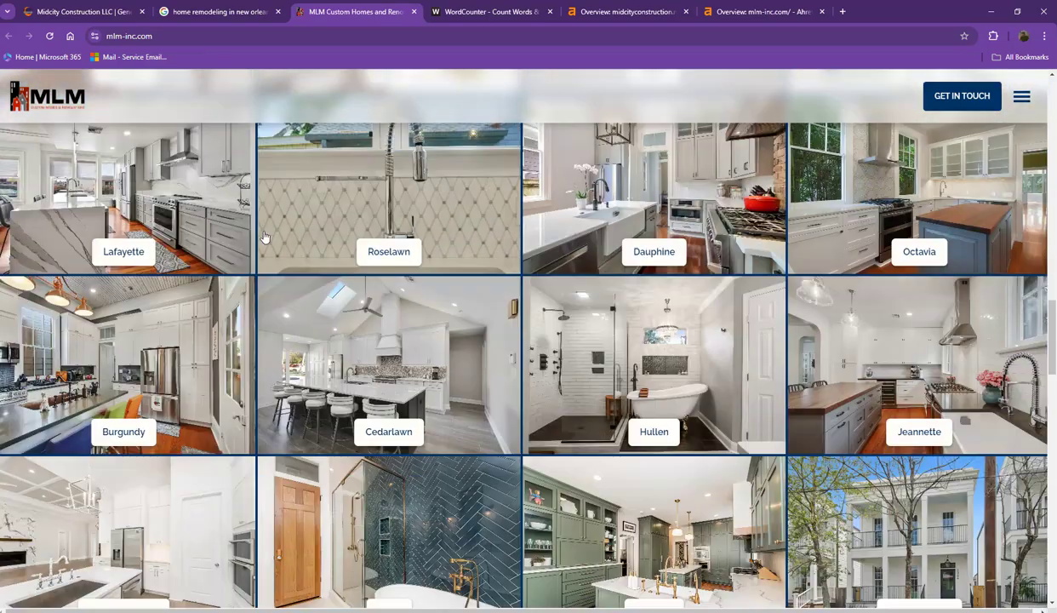
scroll(265, 236, down, 10)
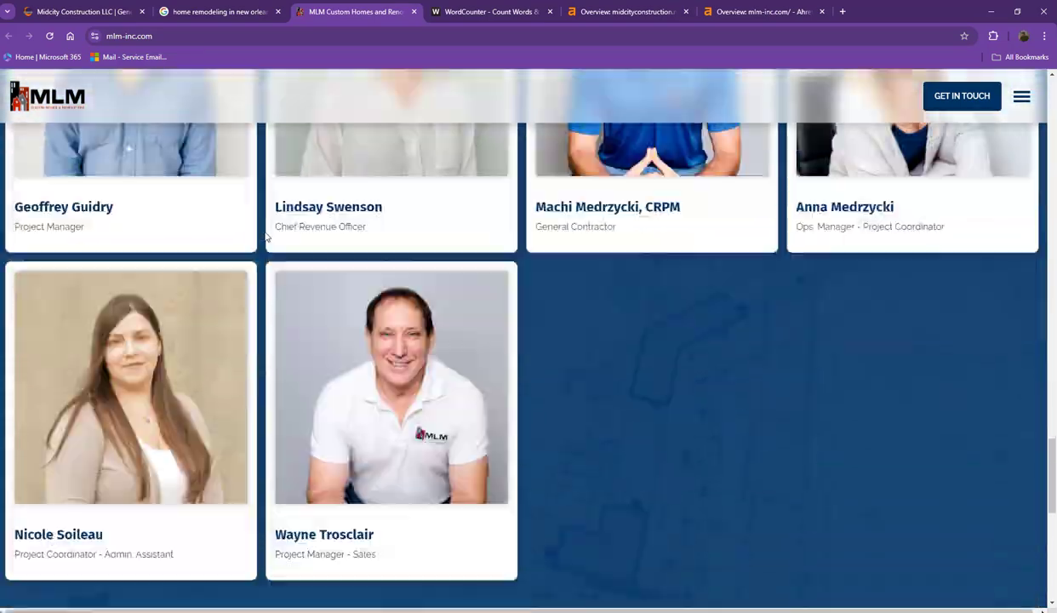
scroll(265, 237, down, 3)
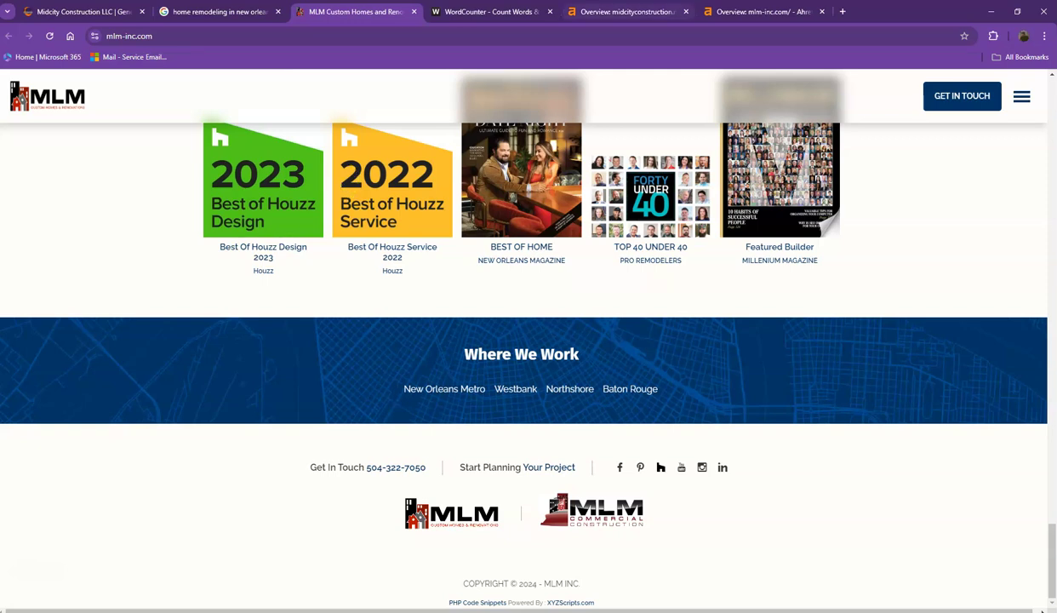
Compare the Ahrefs overviews of midcityconstruction.net and mlm-inc.com for domain rating, backlinks, referring domains, organic keywords and traffic.
click(620, 12)
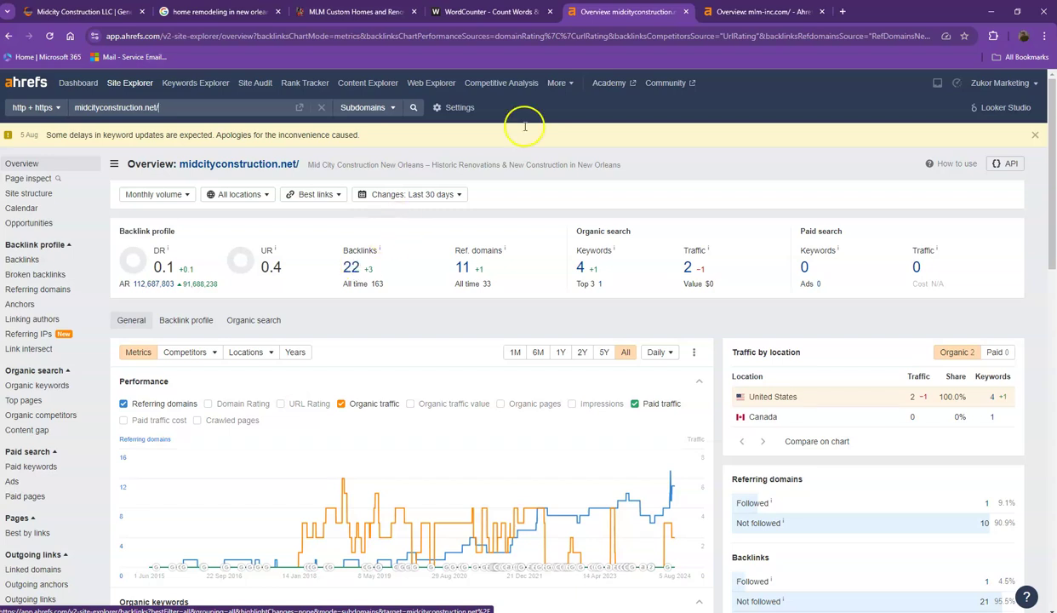
click(764, 12)
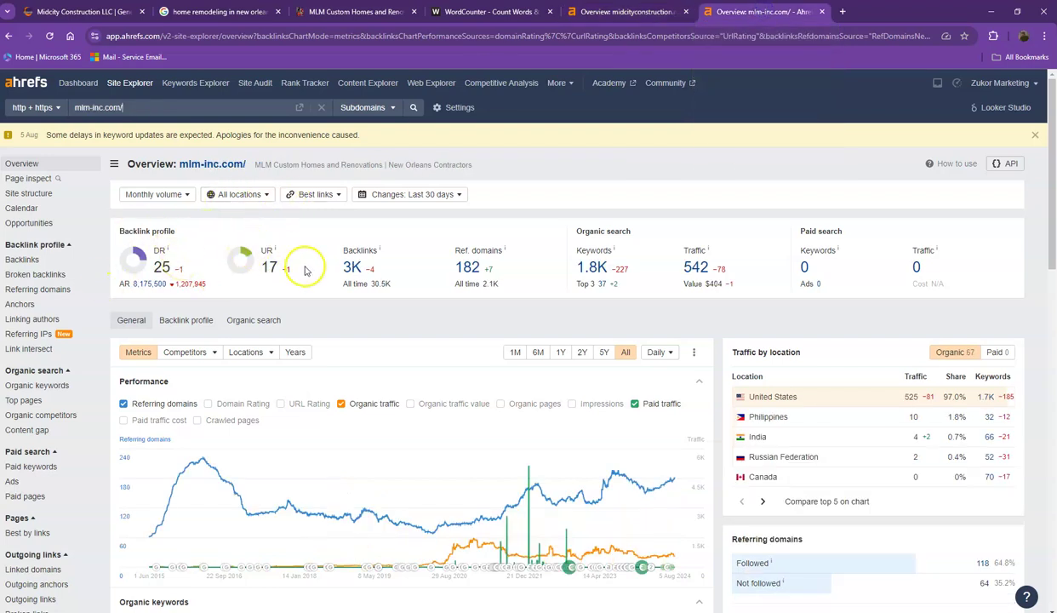
click(640, 13)
click(747, 13)
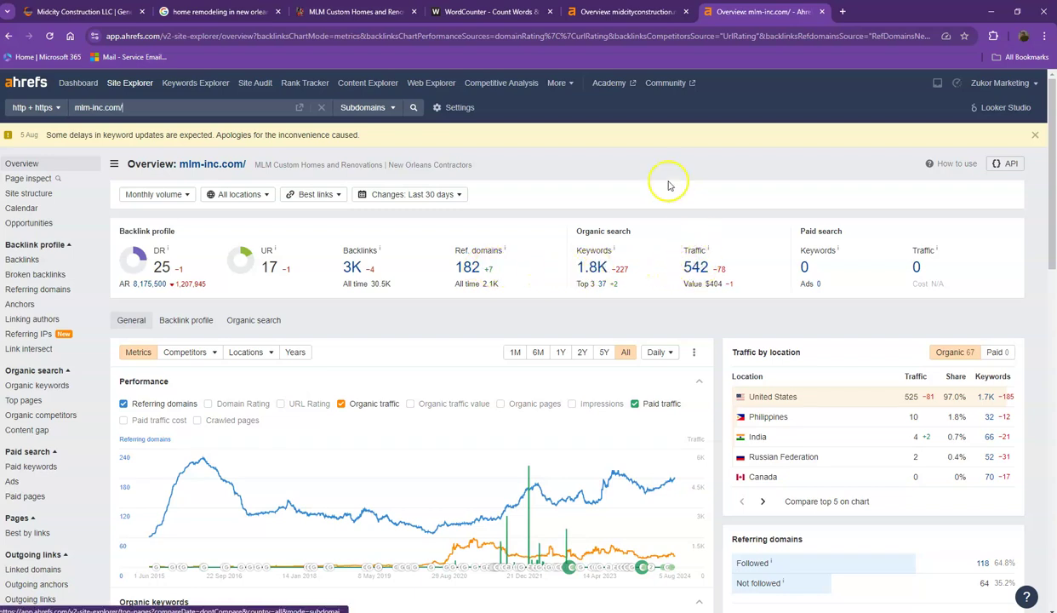
click(609, 17)
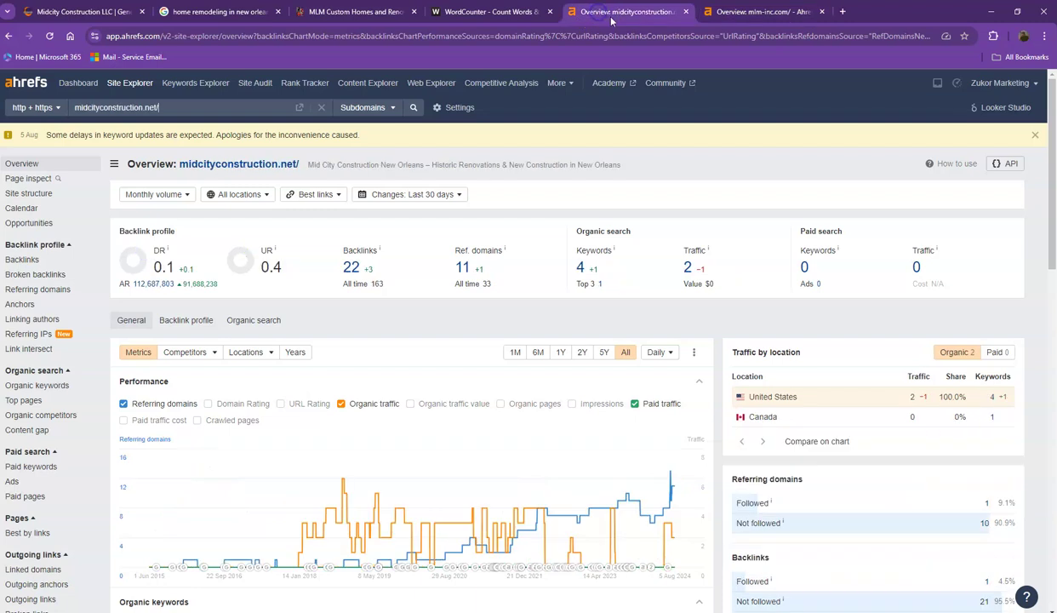
click(746, 15)
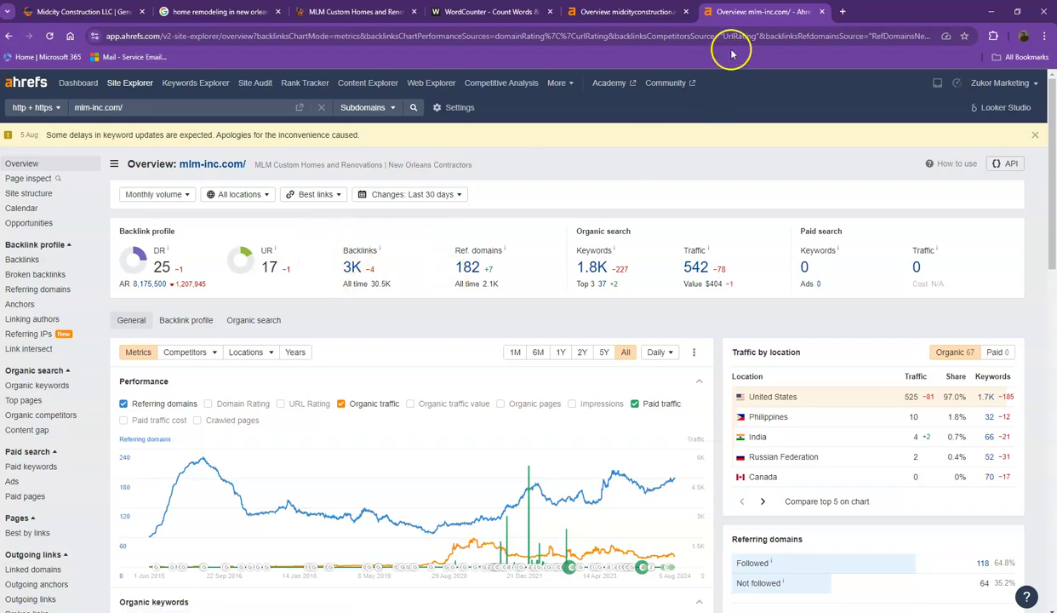
click(640, 17)
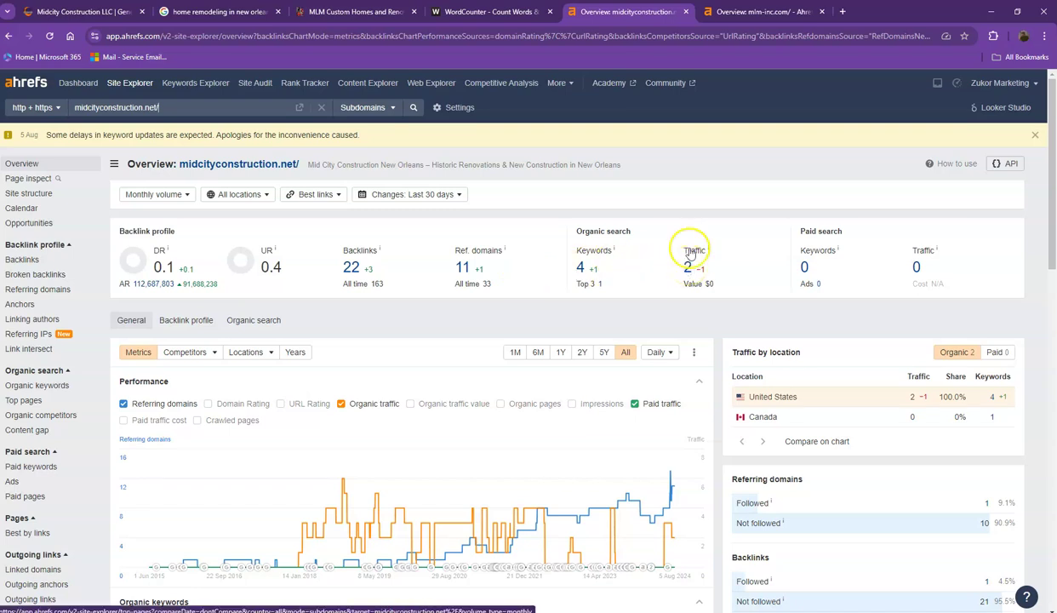
From the mlm-inc.com overview, open its referring domains and organic keywords reports in separate browser tabs.
click(747, 13)
right_click(470, 275)
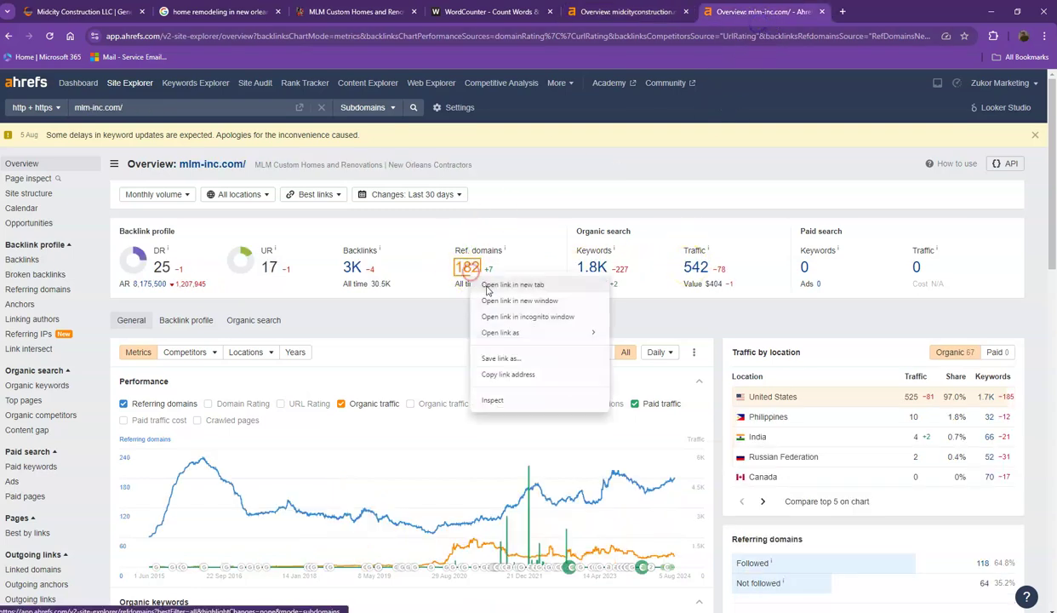
click(506, 287)
right_click(591, 269)
click(608, 282)
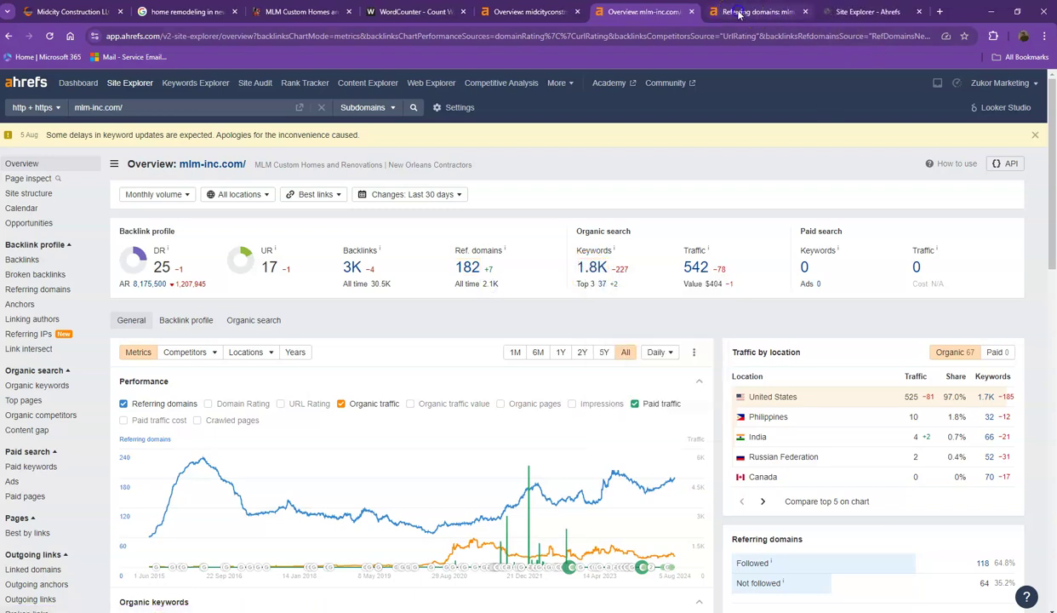
Examine the first two pages of the referring domains report for mlm-inc.com.
click(757, 13)
click(870, 13)
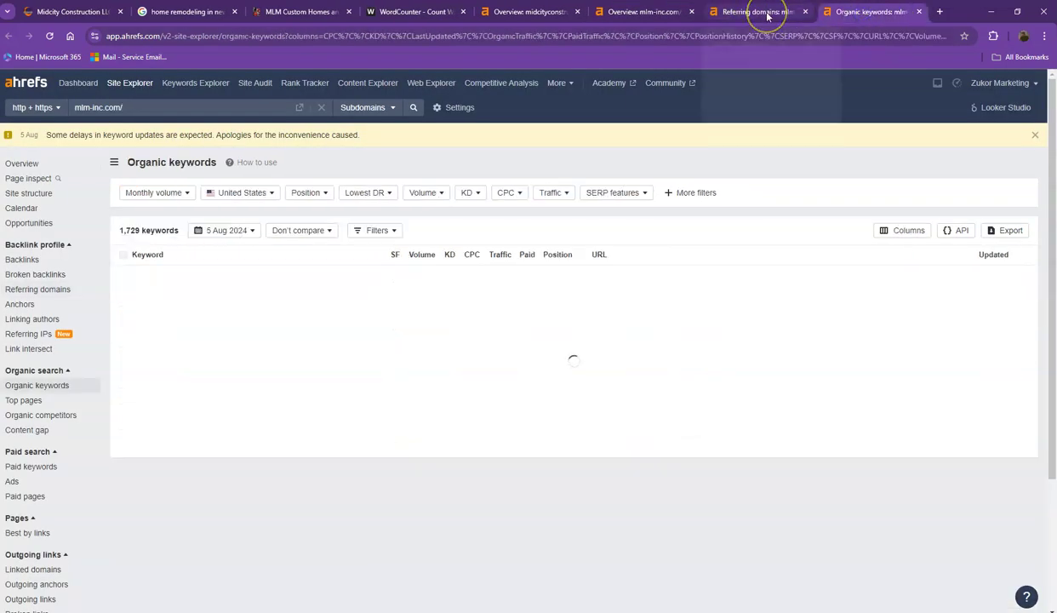
click(760, 12)
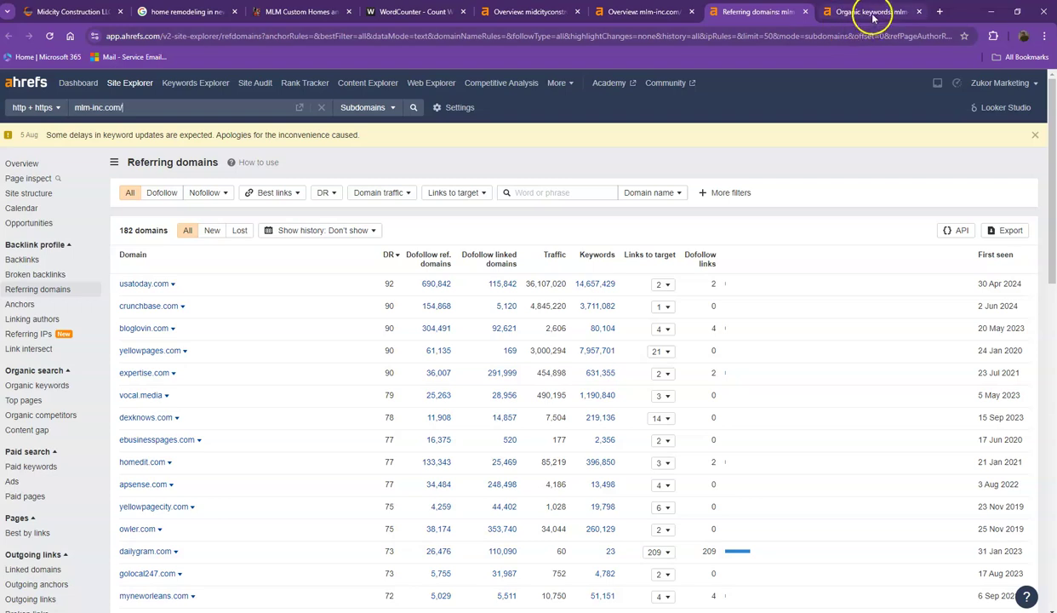
click(846, 16)
click(749, 13)
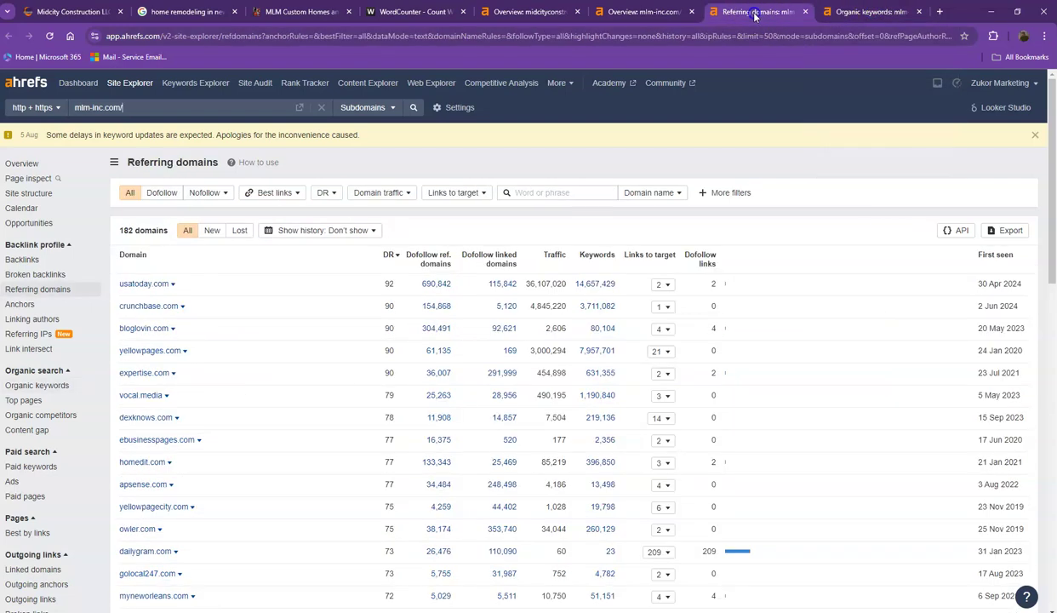
scroll(261, 293, down, 2)
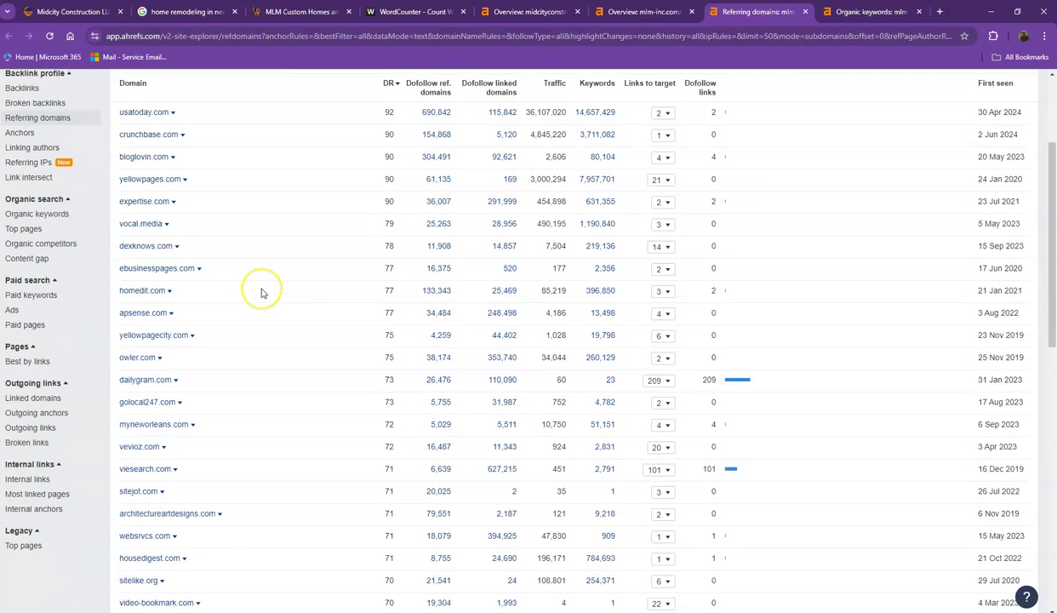
scroll(262, 292, up, 2)
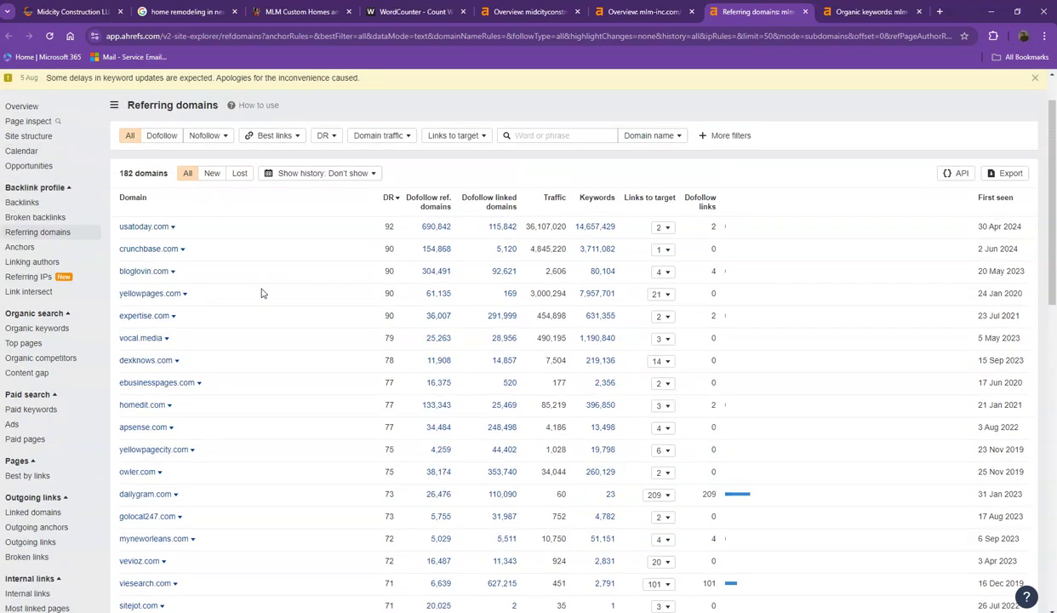
scroll(261, 293, down, 5)
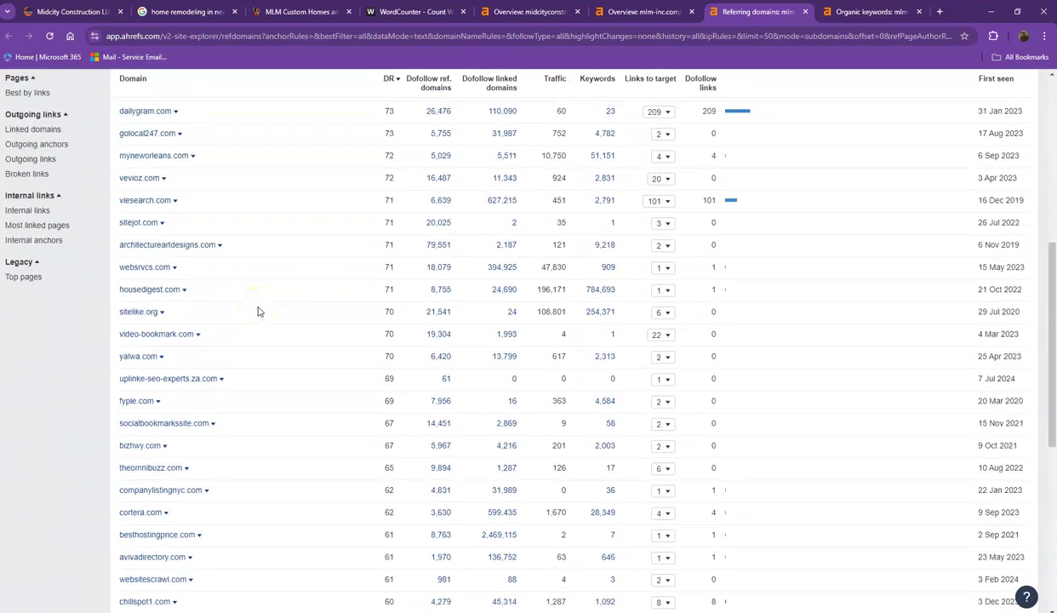
scroll(258, 312, down, 5)
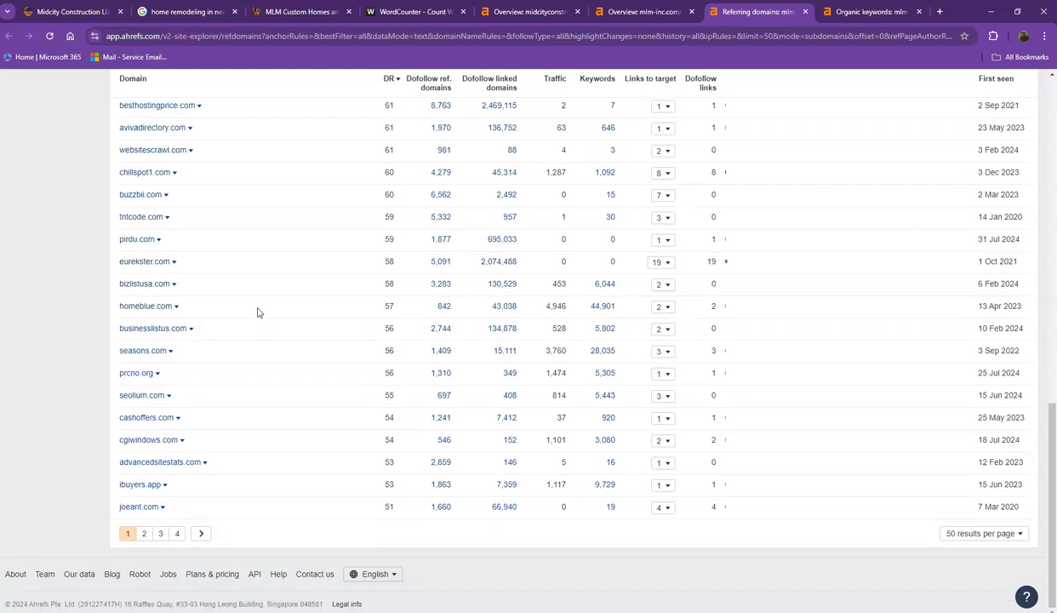
click(144, 533)
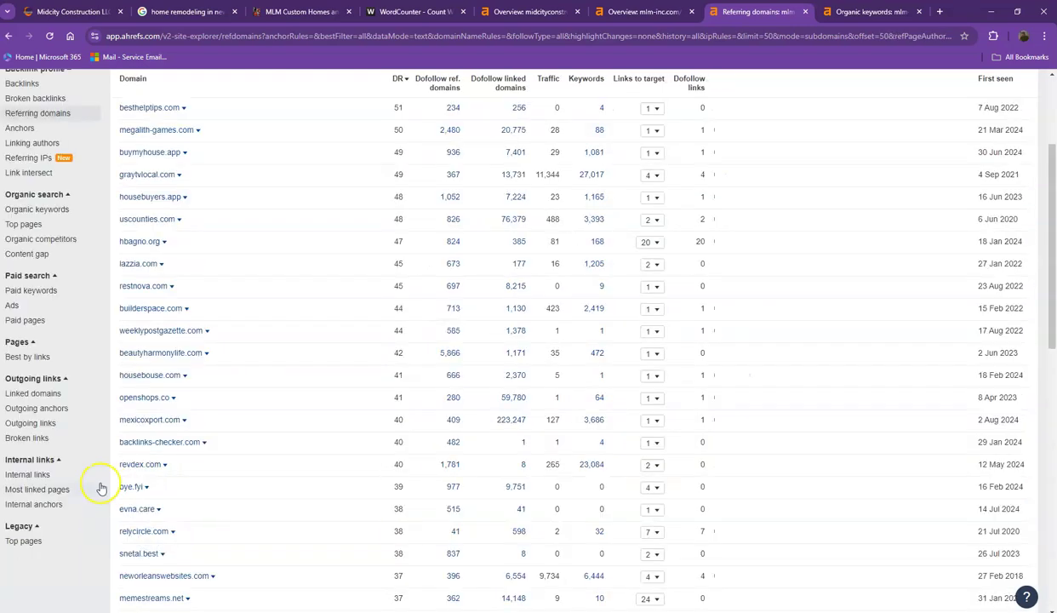
scroll(106, 467, down, 4)
scroll(127, 461, down, 5)
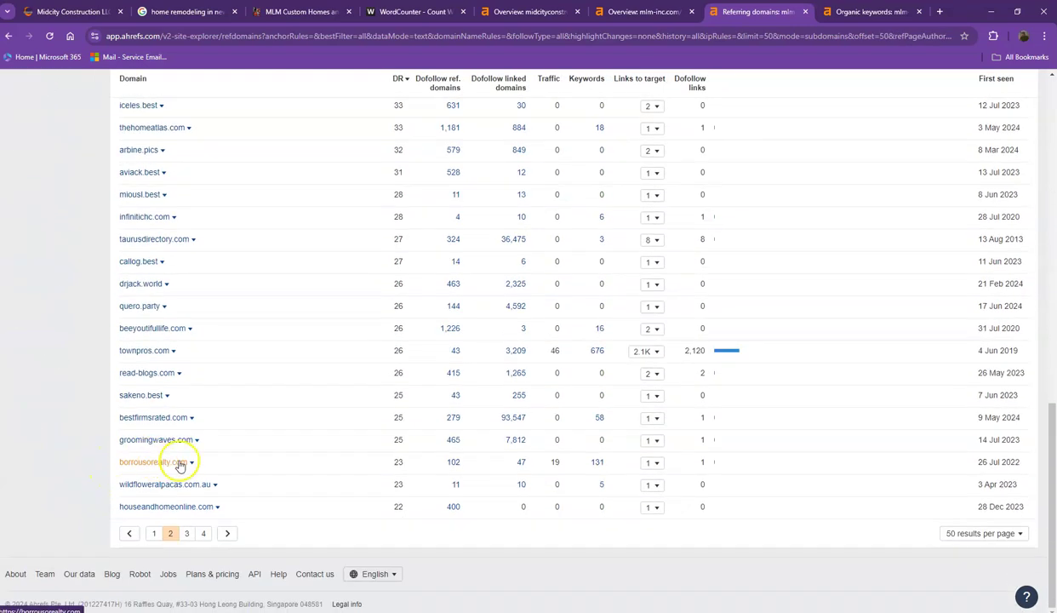
Examine the first three pages of mlm-inc.com's organic keywords, including their volumes, positions and ranking URLs.
click(863, 15)
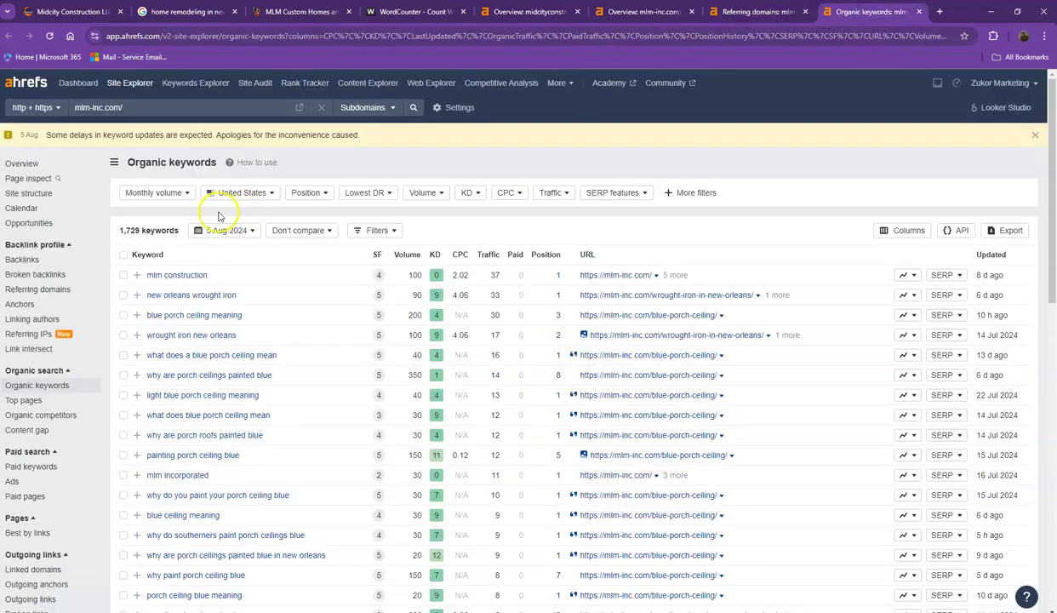
scroll(213, 310, down, 5)
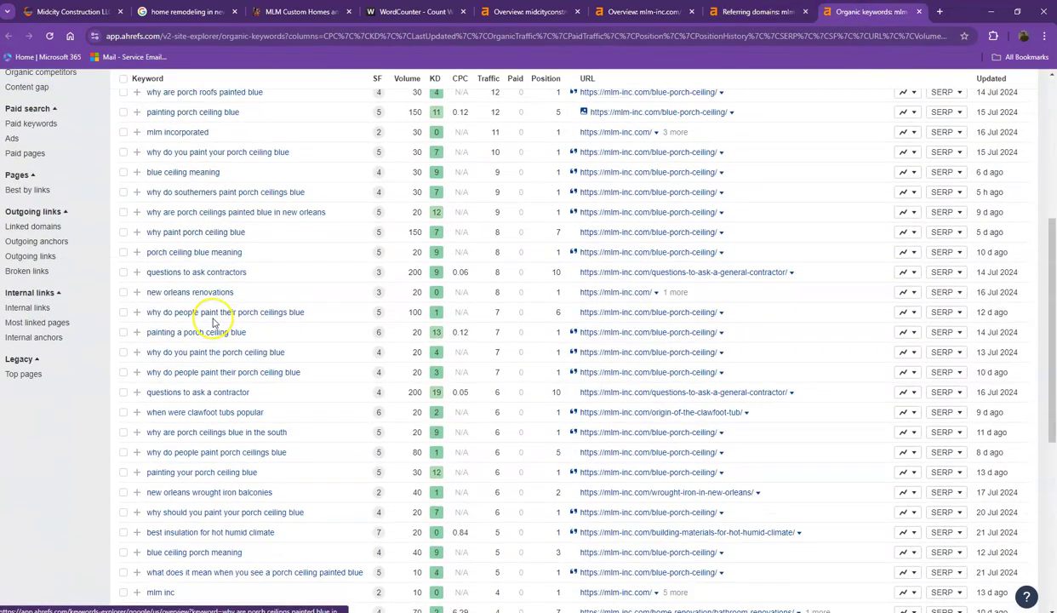
scroll(212, 321, down, 5)
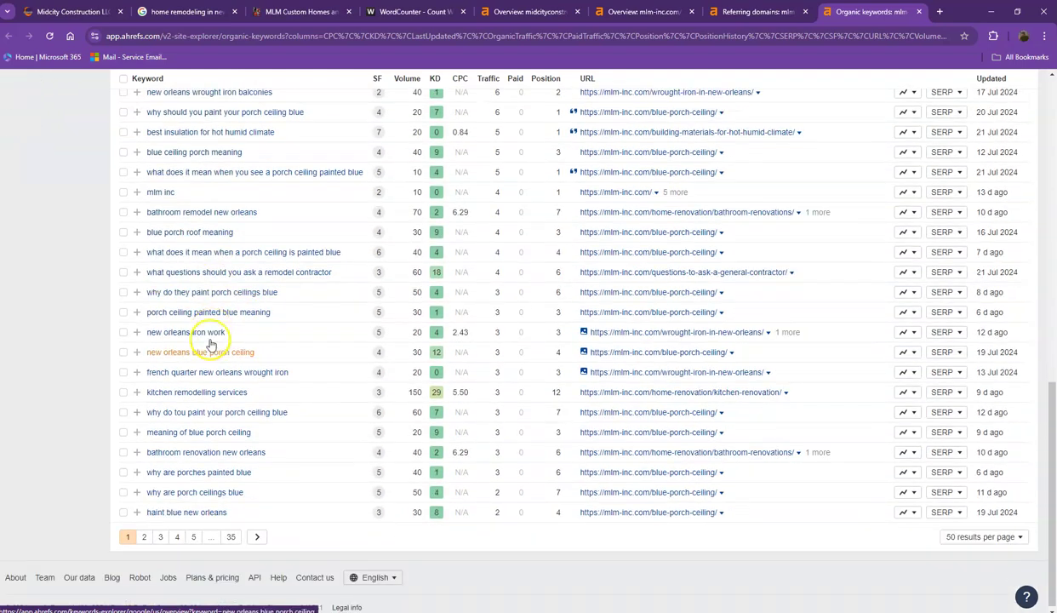
click(144, 536)
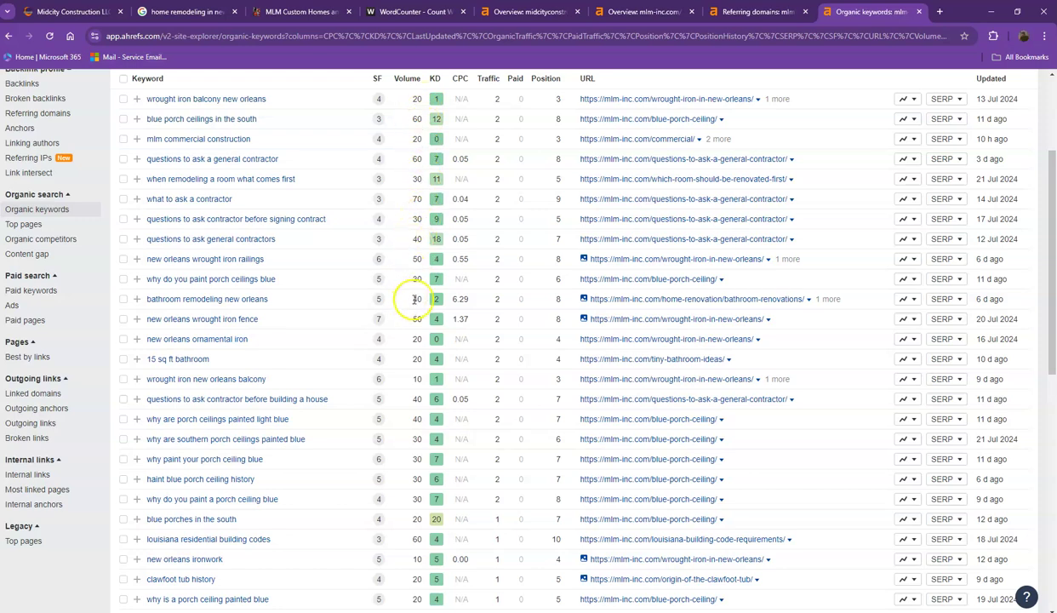
scroll(300, 323, down, 2)
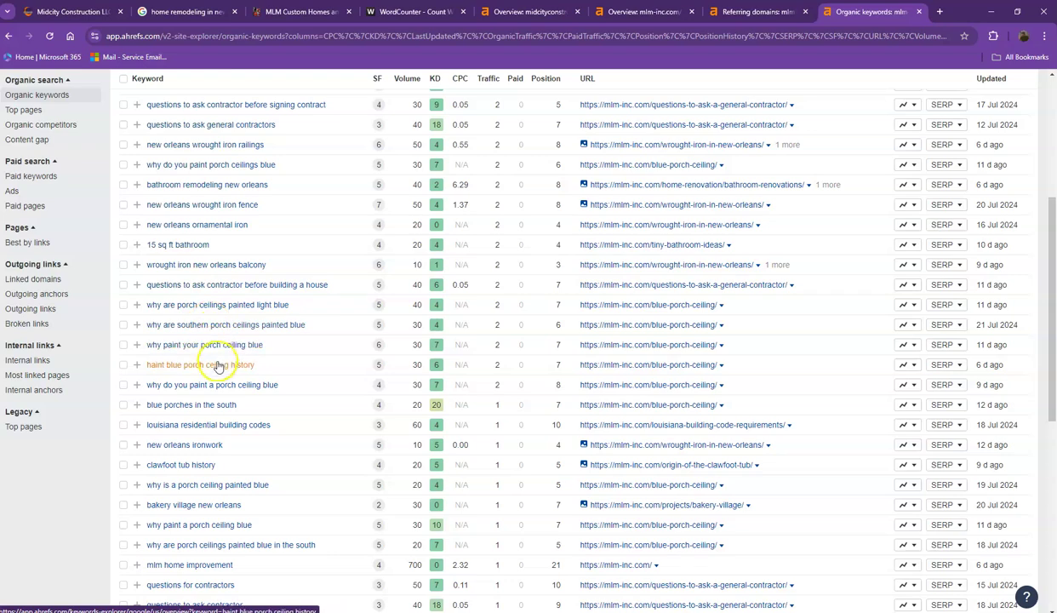
scroll(218, 366, down, 8)
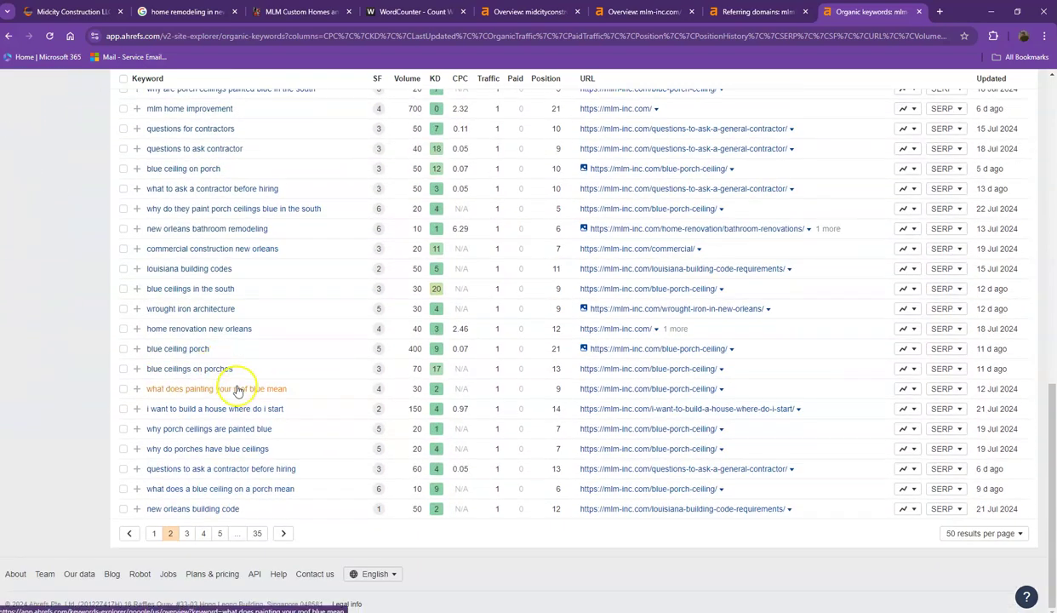
click(185, 535)
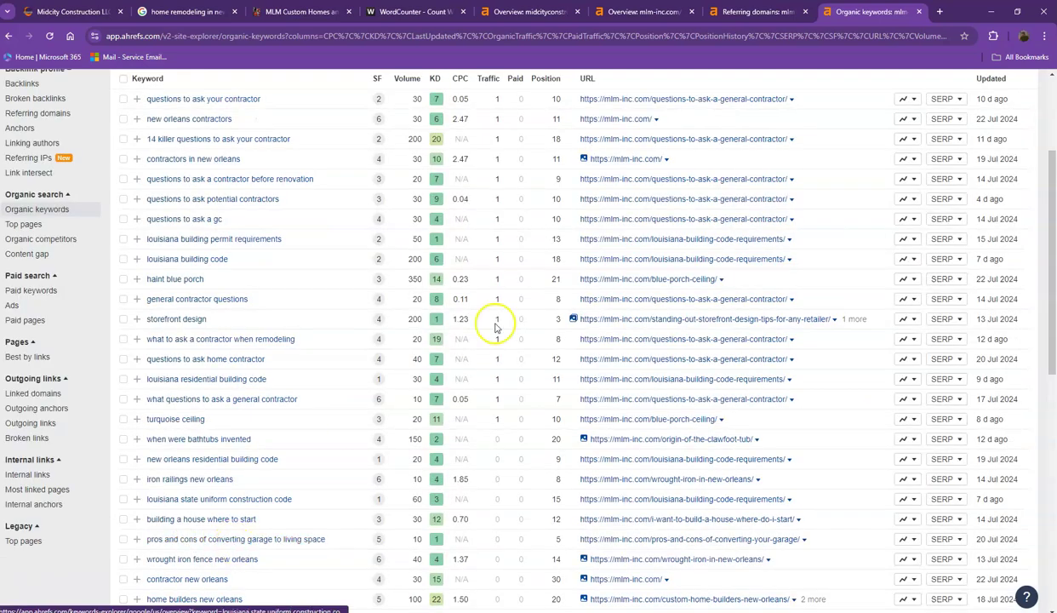
scroll(485, 330, down, 4)
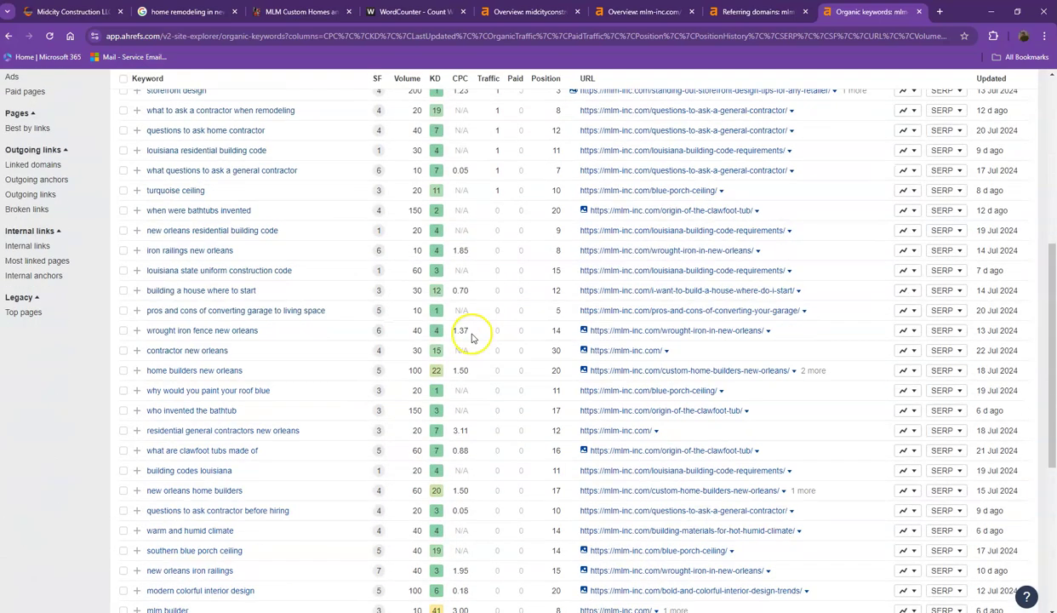
Close the two MLM report tabs and return to the General Contractor section of the Midcity Construction home page.
click(805, 16)
click(804, 13)
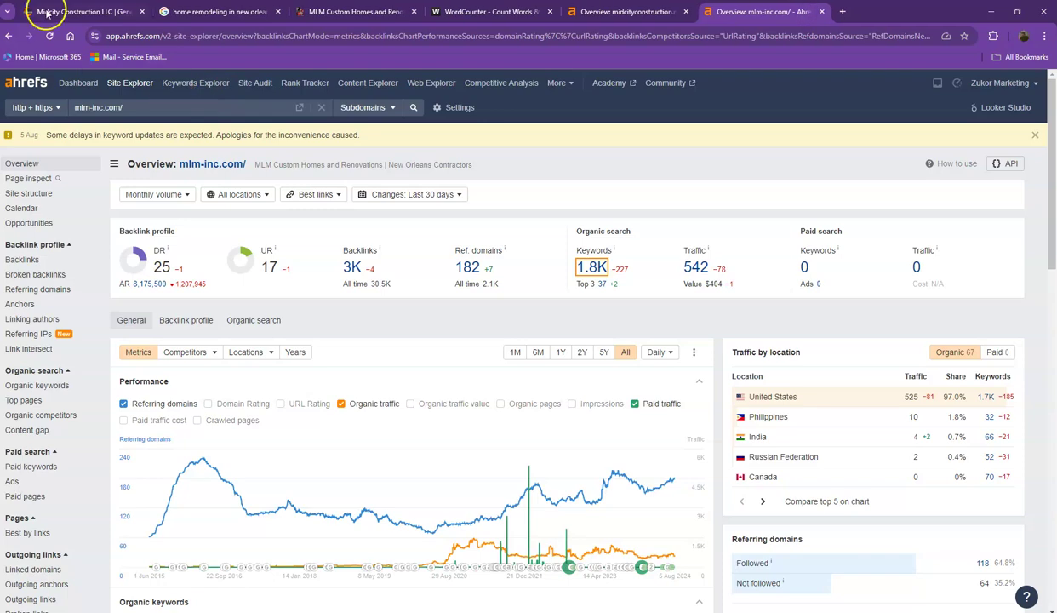
click(47, 13)
scroll(463, 337, down, 6)
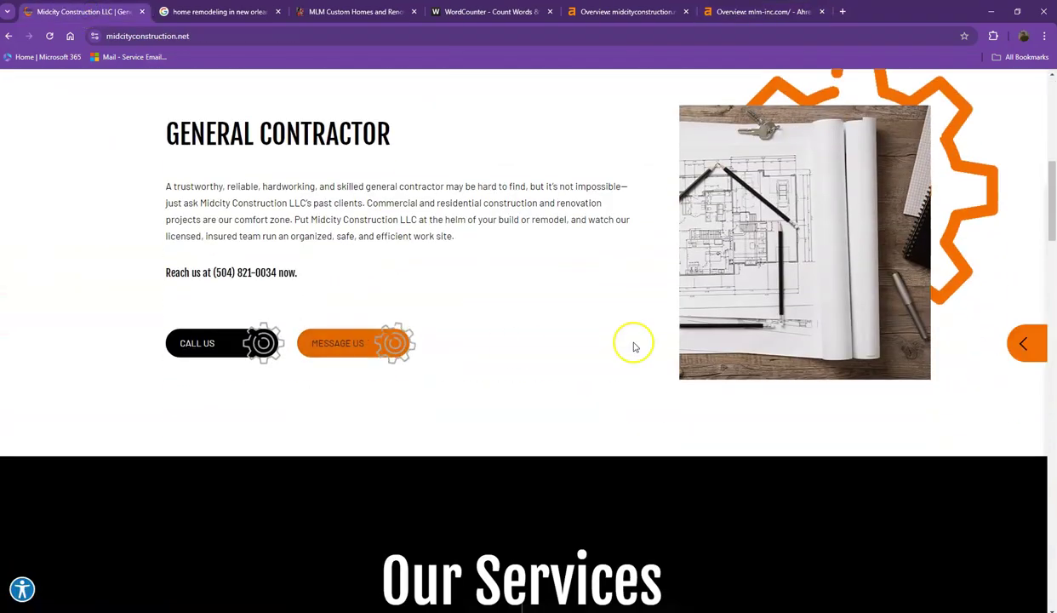
right_click(725, 197)
click(588, 273)
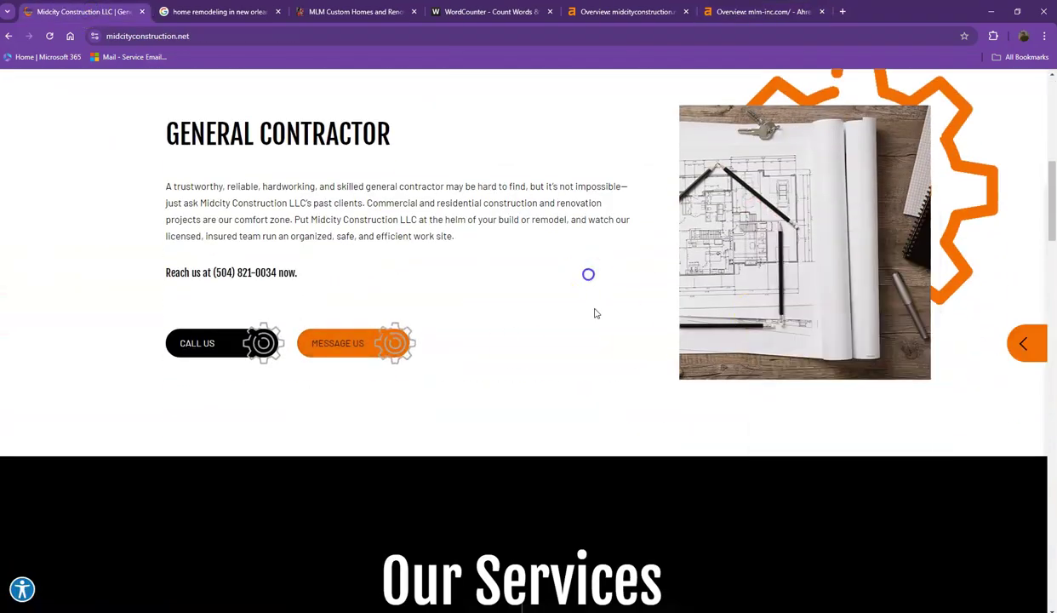
Check the context options of the framing interior, kitchen and wooden roof frame images on the Midcity Construction home page.
scroll(595, 313, down, 9)
right_click(670, 304)
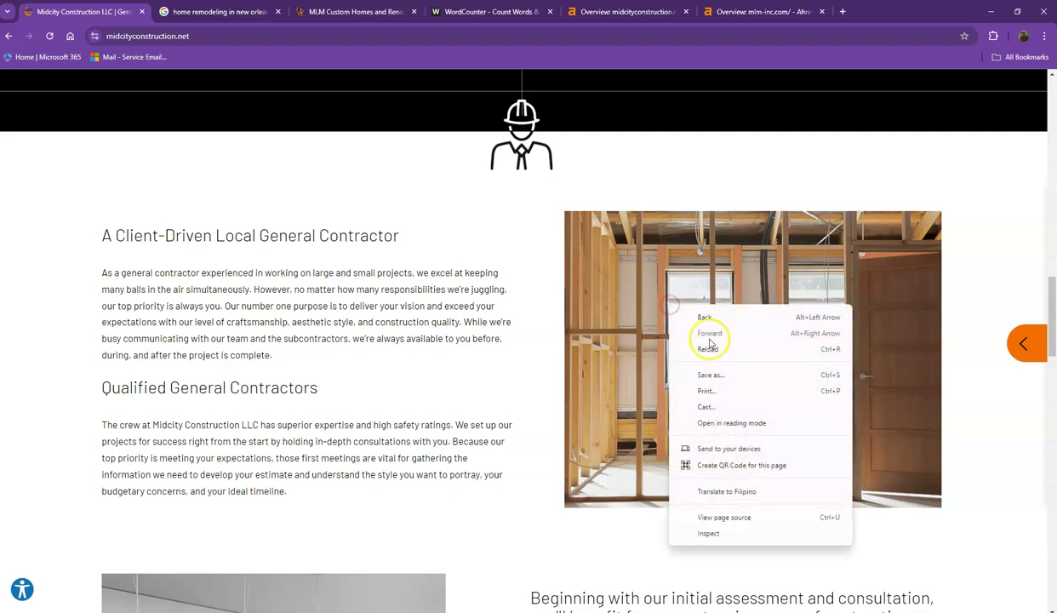
click(543, 357)
scroll(540, 359, down, 4)
right_click(315, 373)
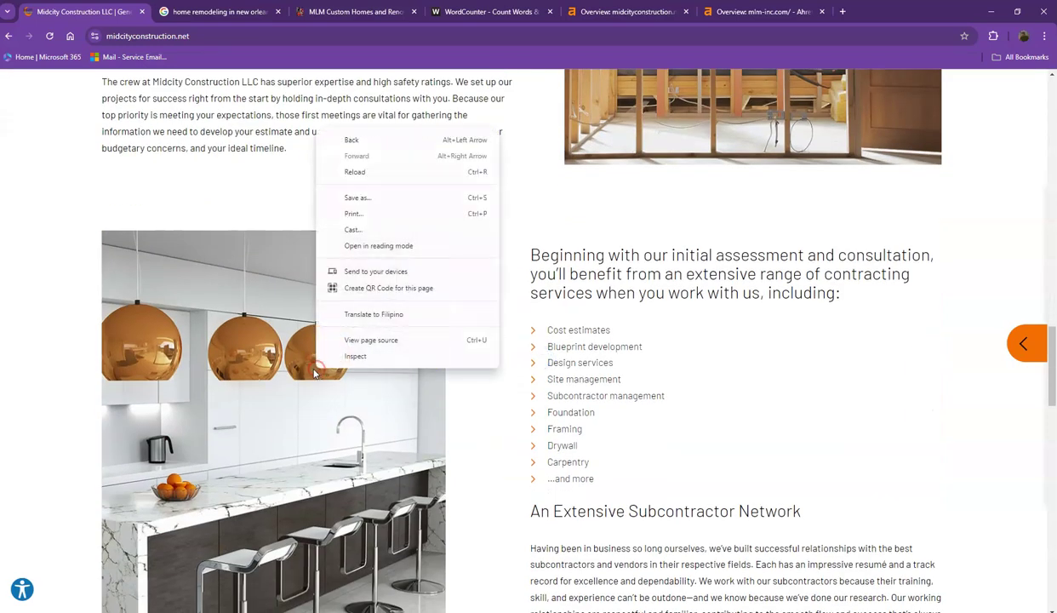
click(475, 383)
scroll(510, 428, down, 4)
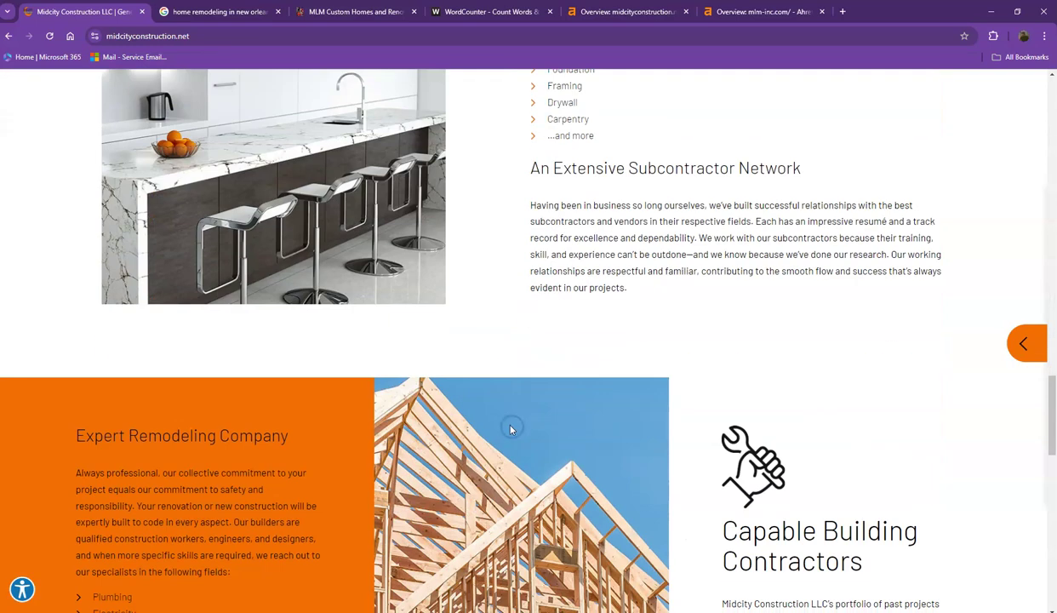
scroll(511, 428, down, 2)
right_click(494, 308)
click(443, 168)
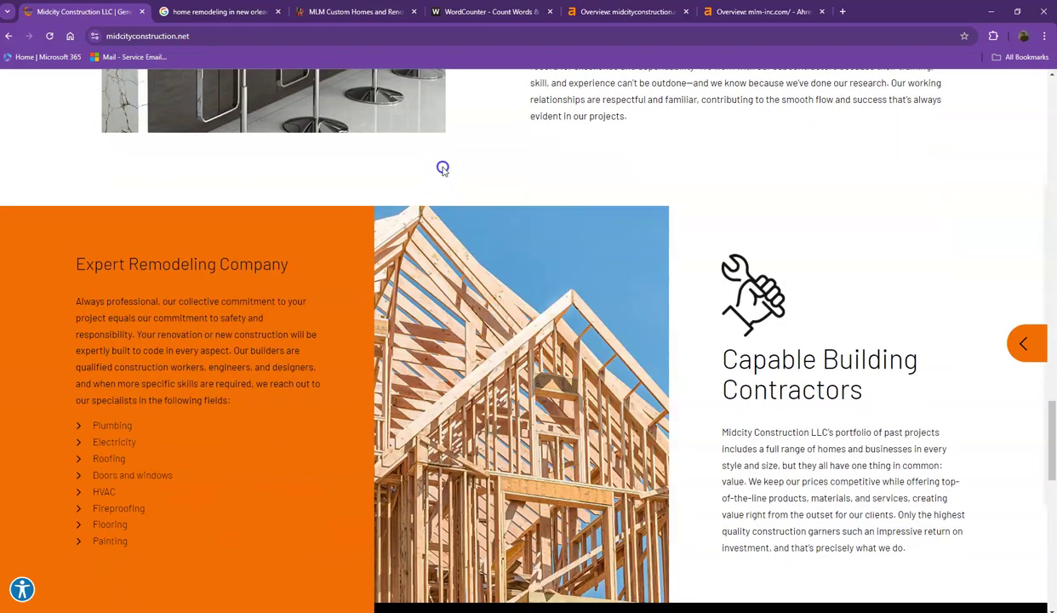
Review the remaining home page content down to the footer contact details, and return to the General Contractor section.
scroll(501, 213, down, 8)
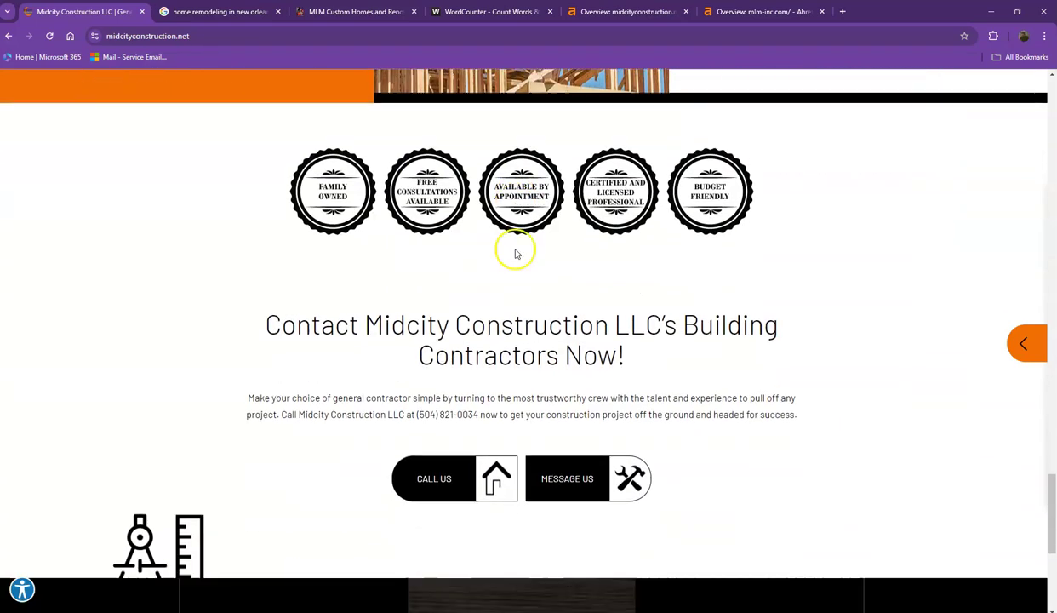
scroll(515, 250, down, 2)
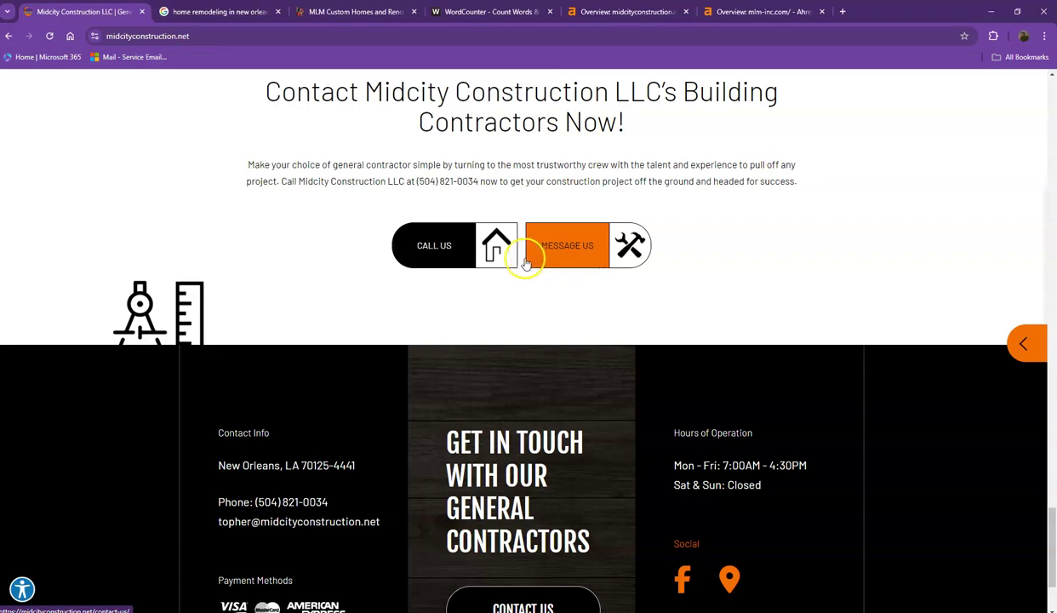
scroll(266, 311, up, 10)
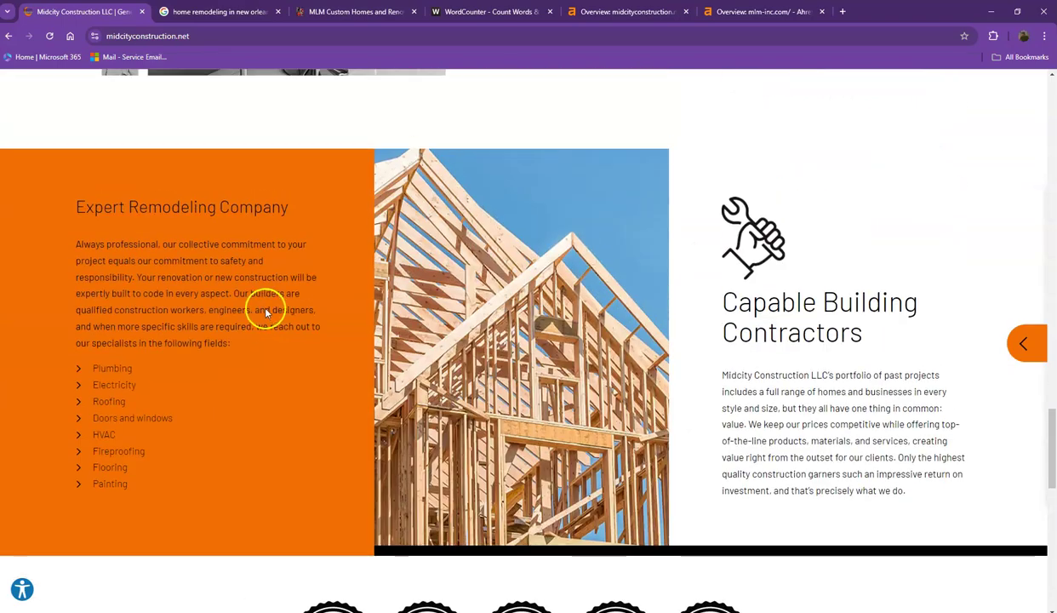
scroll(270, 315, up, 10)
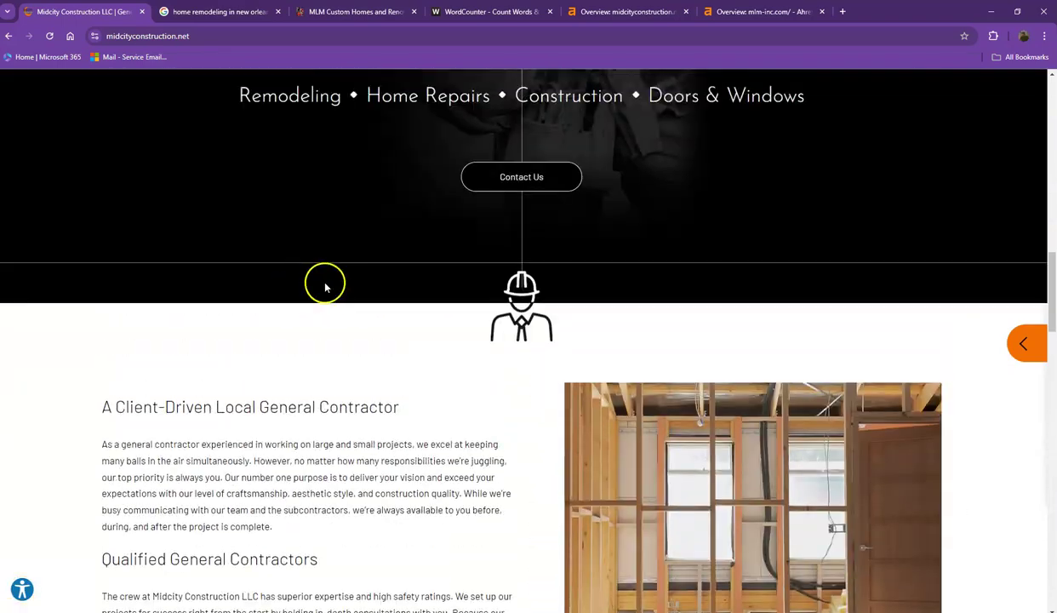
scroll(345, 257, up, 8)
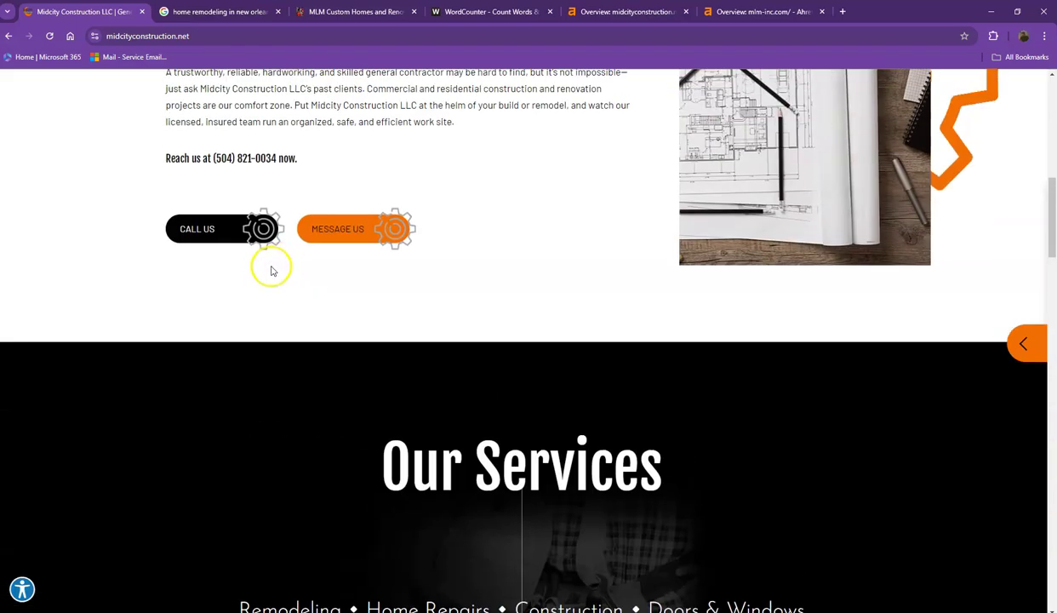
scroll(272, 270, up, 4)
Check the total word count of the pasted Midcity home page text in WordCounter.
click(476, 11)
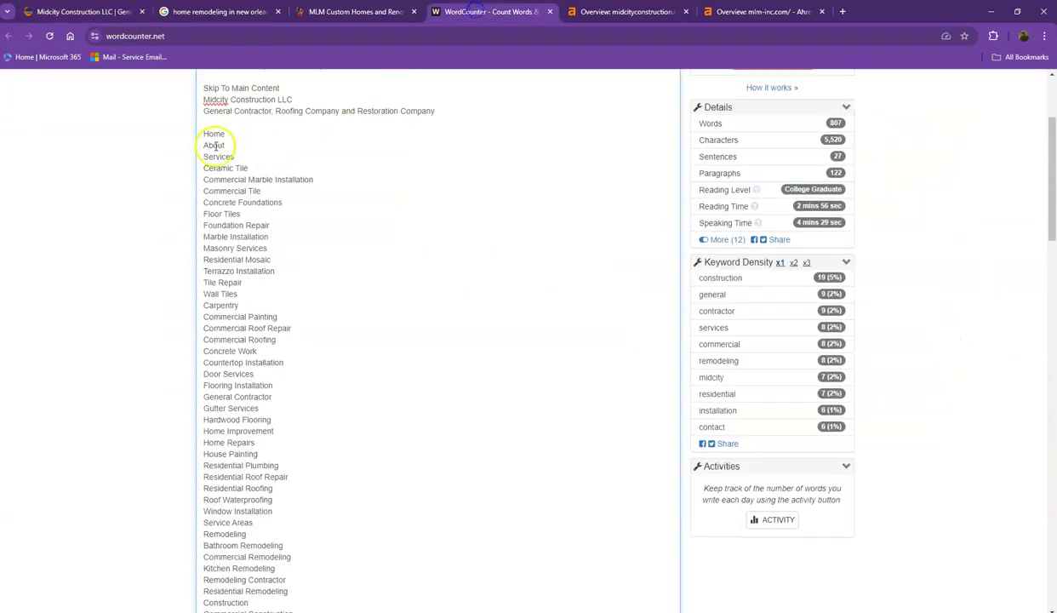
scroll(214, 145, up, 3)
drag(202, 128, 278, 127)
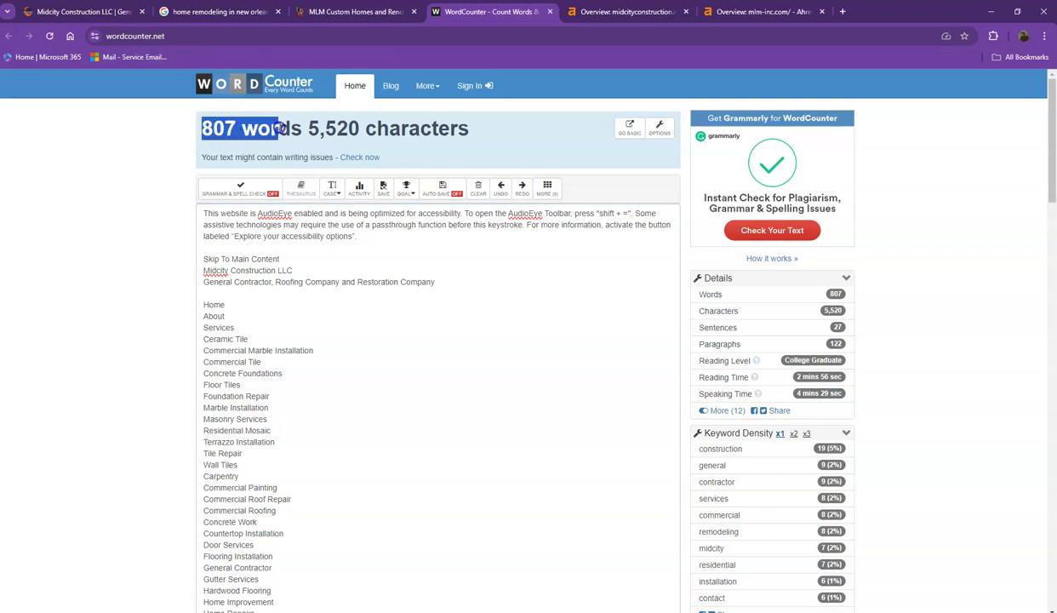
click(298, 128)
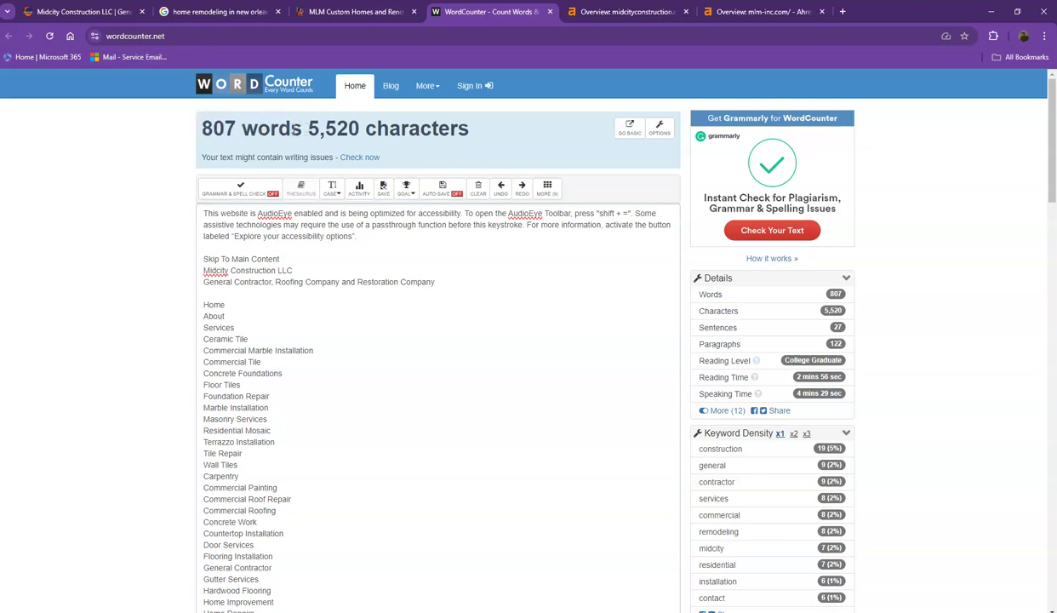
Review the directory listings and the local Businesses section in the Google results for home remodeling in New Orleans.
click(206, 14)
scroll(43, 199, up, 3)
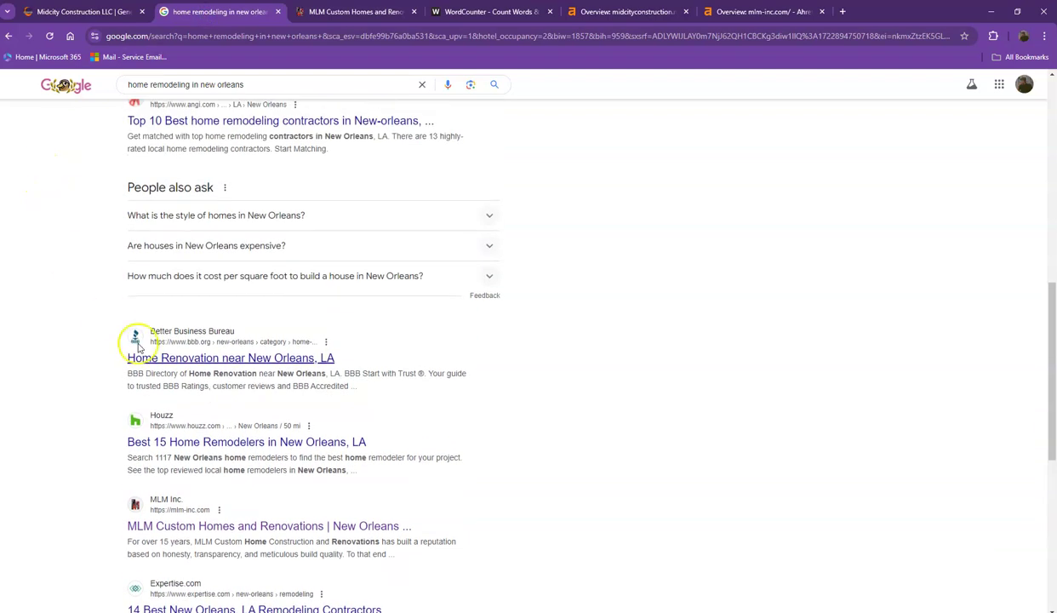
drag(87, 330, 458, 425)
scroll(52, 285, up, 2)
drag(99, 192, 485, 299)
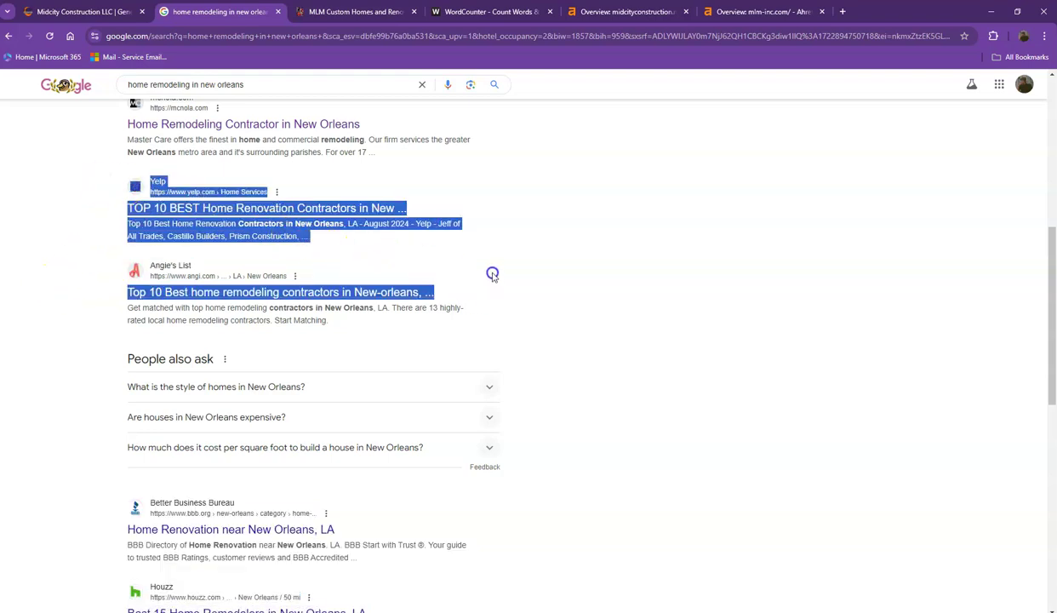
click(54, 220)
scroll(62, 285, up, 5)
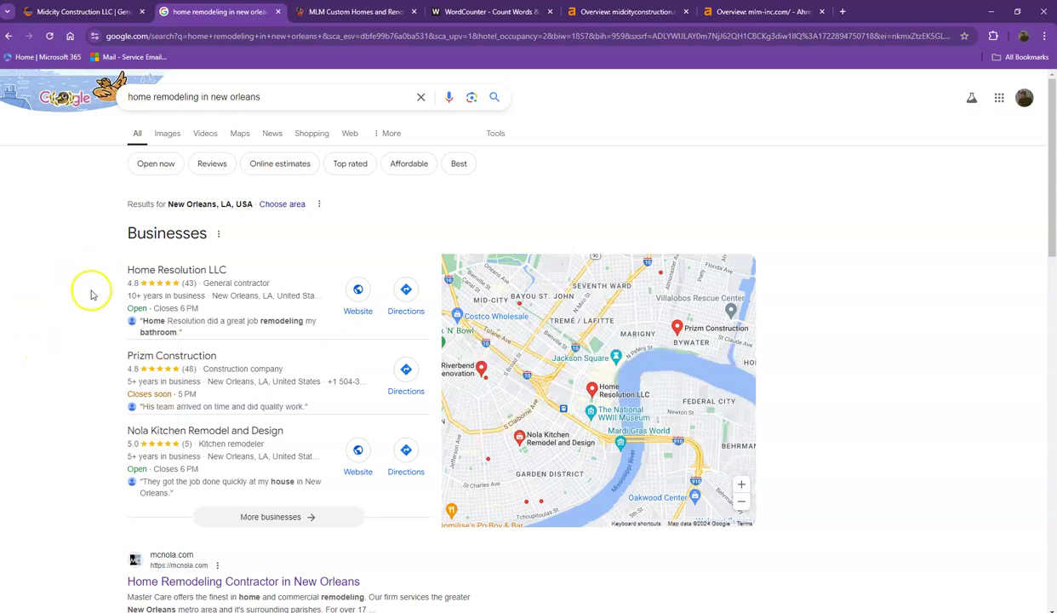
Return to the Midcity Construction home page and examine its header and main banner.
click(99, 13)
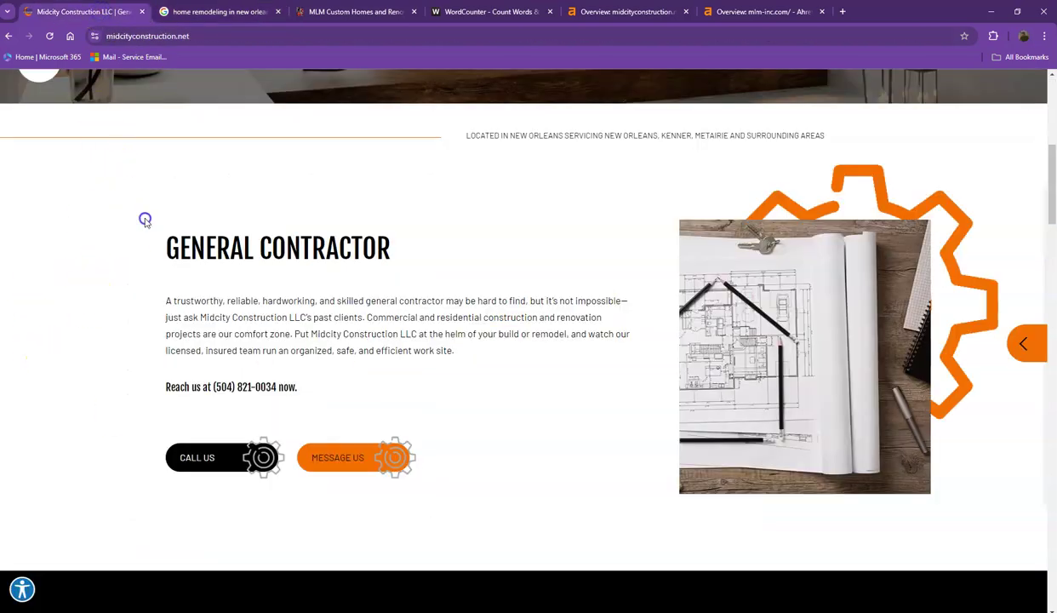
scroll(141, 221, up, 5)
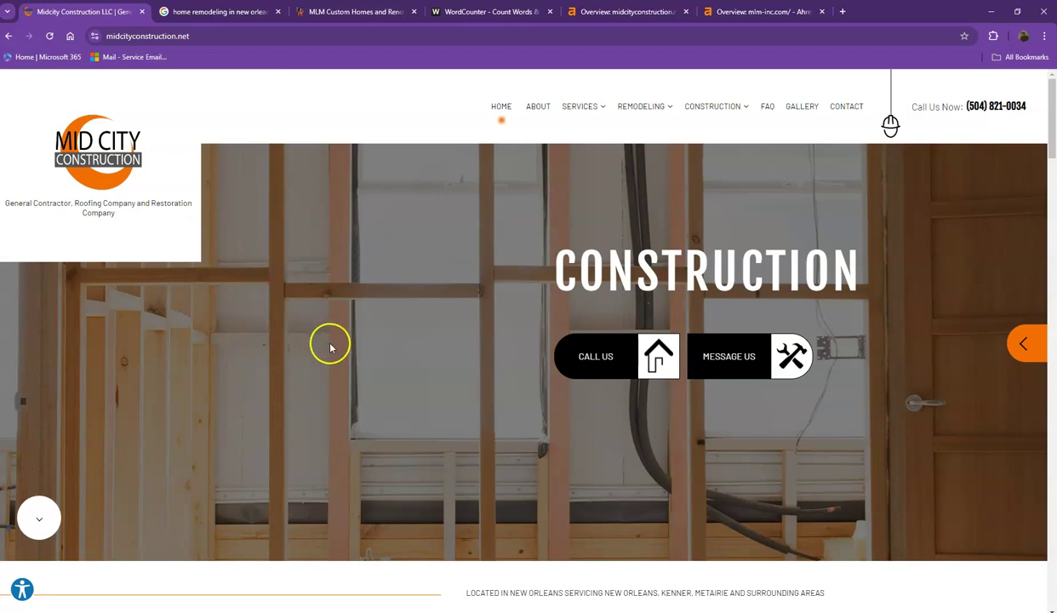
scroll(332, 343, down, 3)
scroll(343, 320, up, 2)
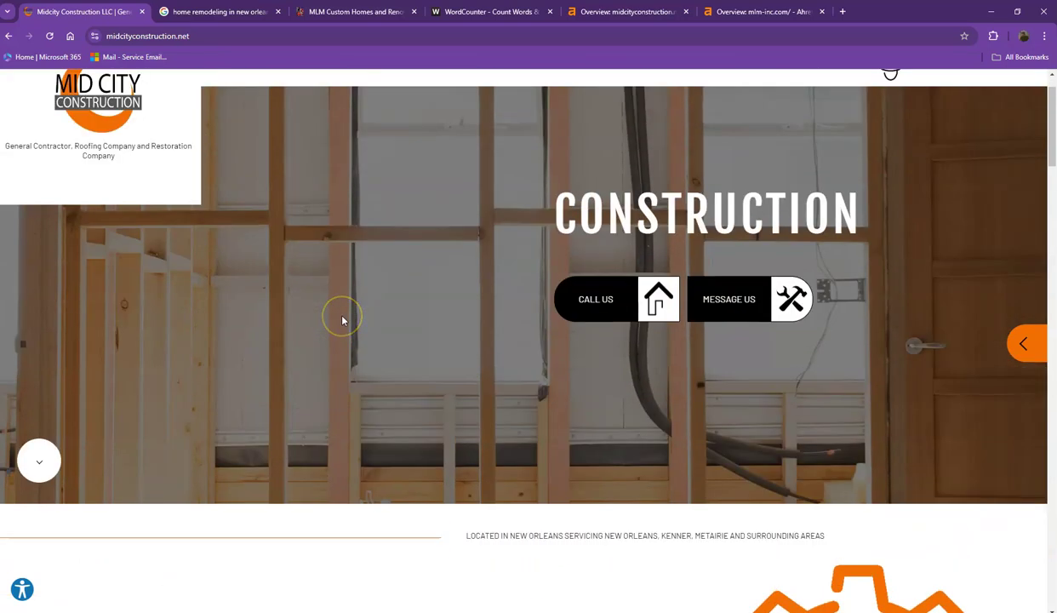
scroll(345, 320, up, 1)
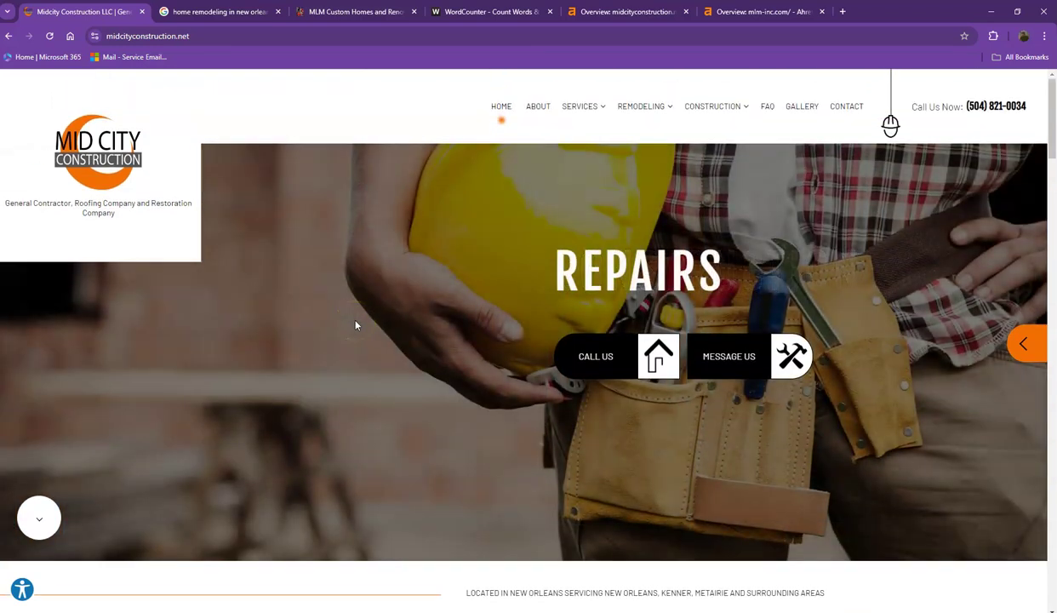